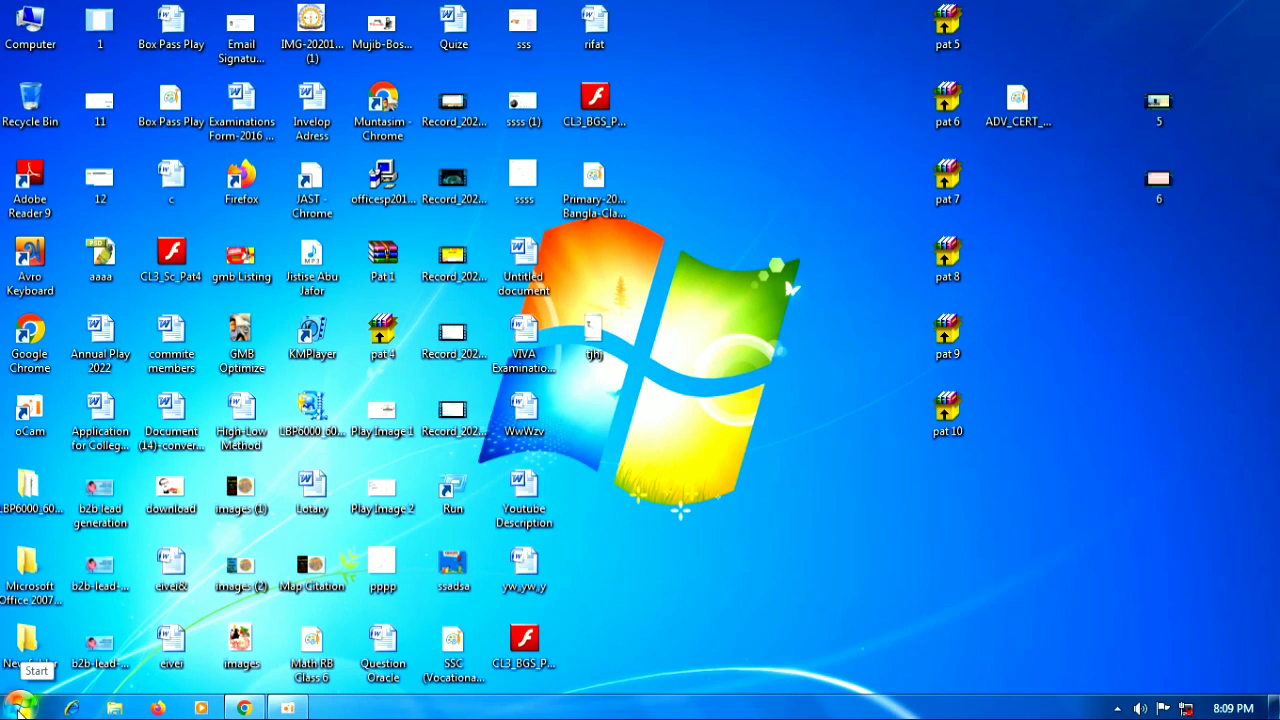
Keep the current color scheme and stop the performance message from showing again.
{"action": "left_click", "coordinate": [18, 710]}
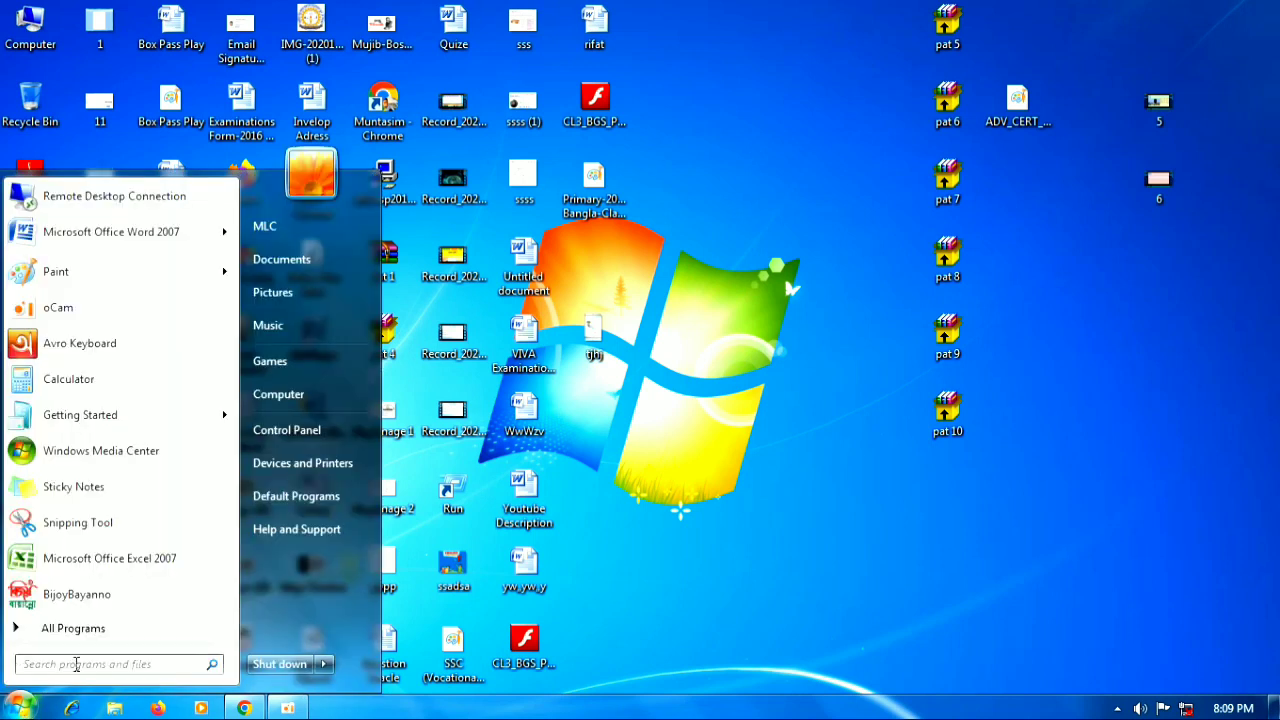
{"action": "left_click", "coordinate": [100, 600]}
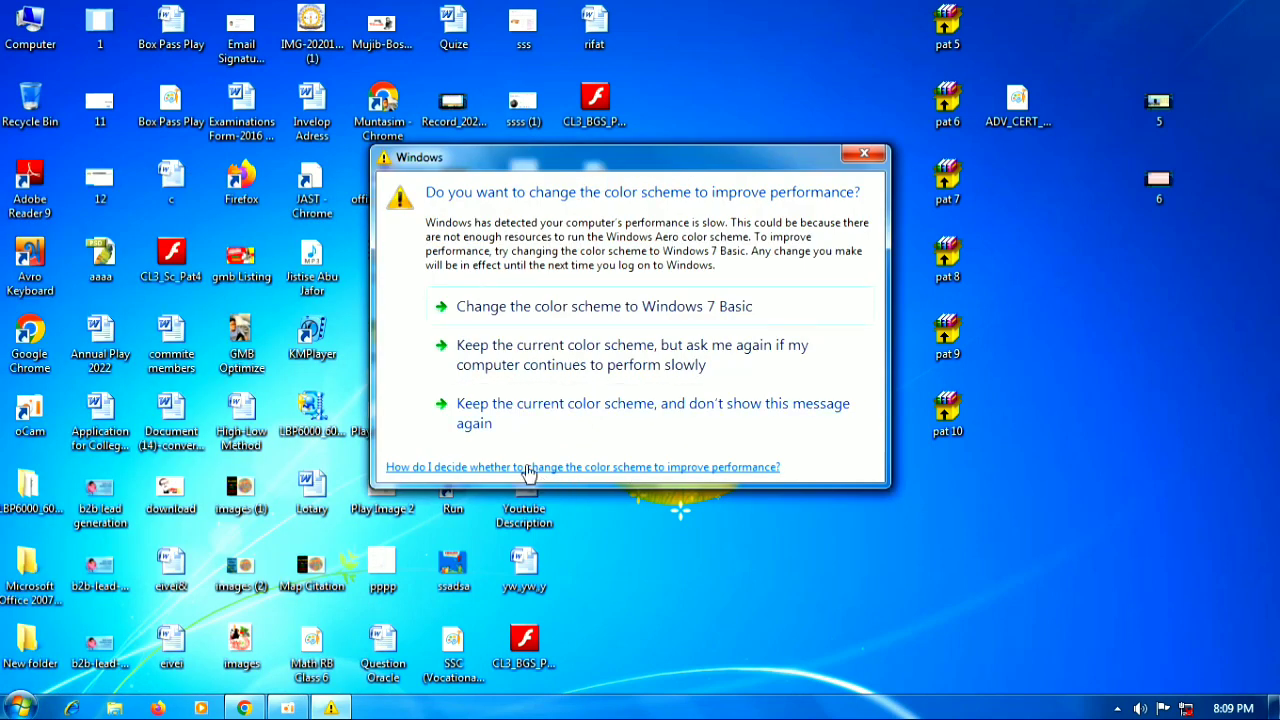
{"action": "left_click", "coordinate": [580, 425]}
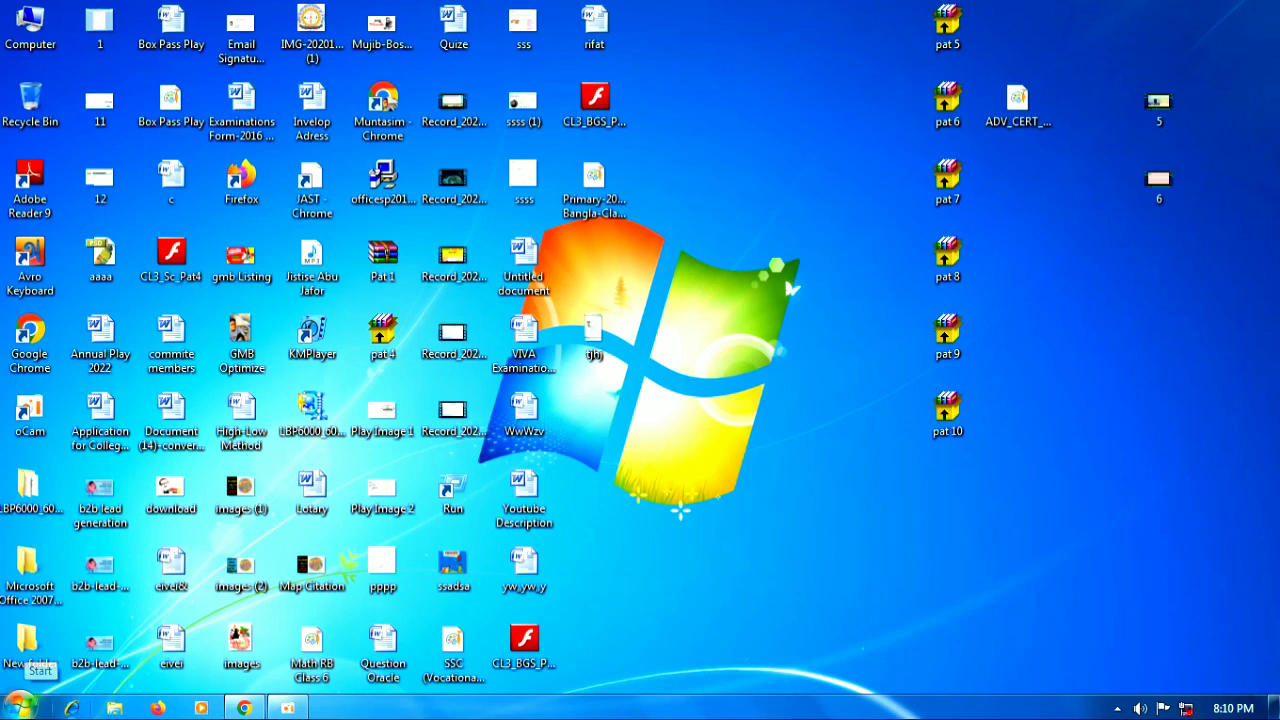
Search the computer's programs for "word" and launch Microsoft Office Word 2007.
{"action": "left_click", "coordinate": [20, 710]}
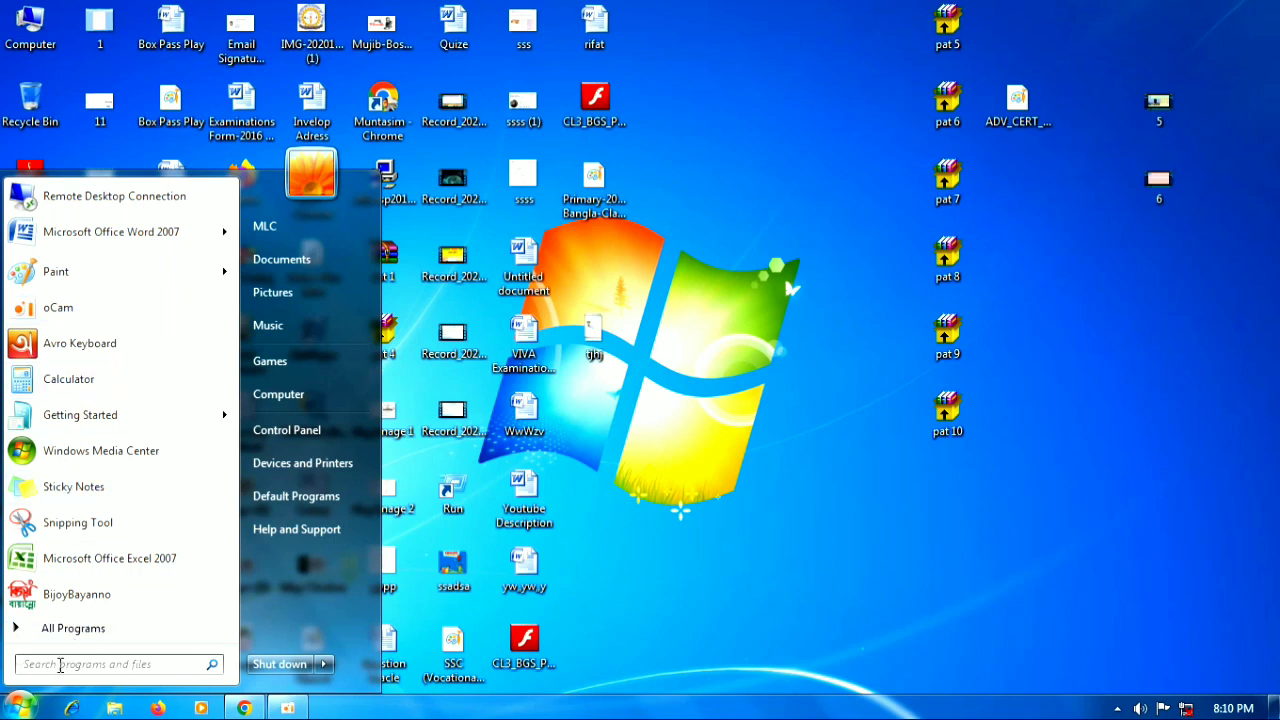
{"action": "type", "text": "wo"}
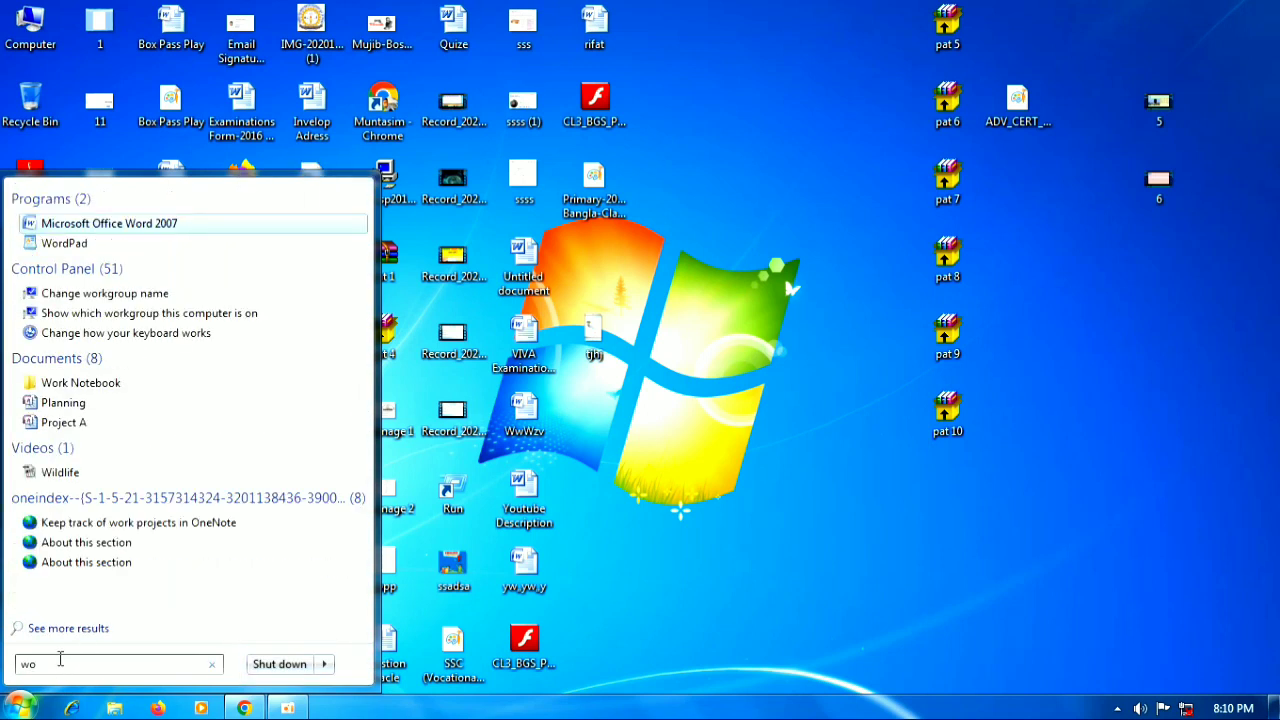
{"action": "type", "text": "rd"}
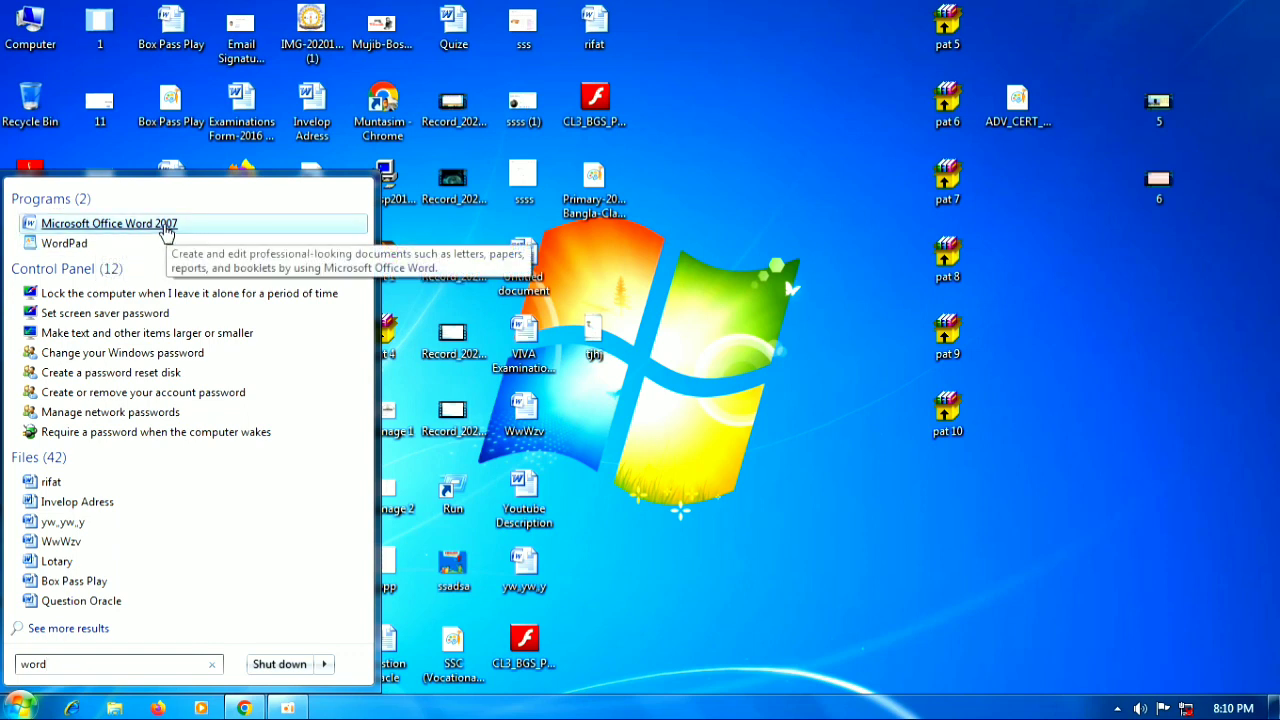
{"action": "left_click", "coordinate": [173, 224]}
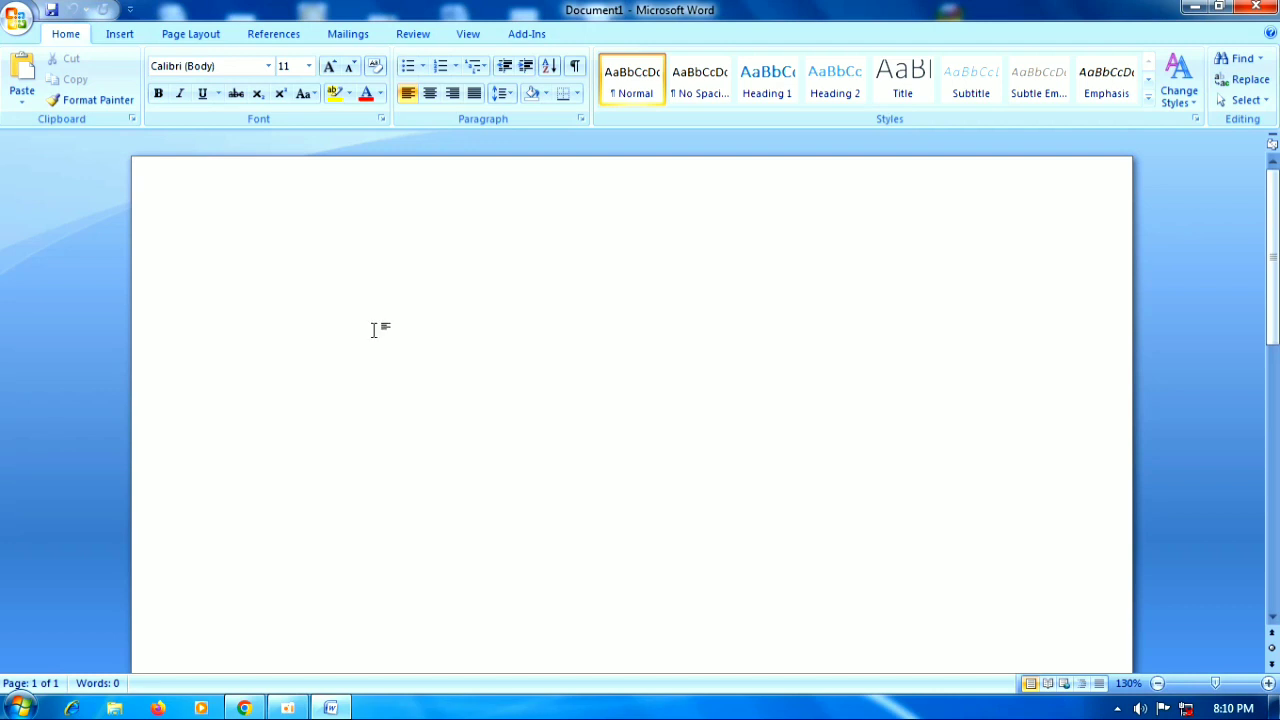
Minimize the blank document's window, bring it back, and switch it to a smaller size and back to full screen.
{"action": "scroll", "coordinate": [360, 414], "scroll_direction": "down", "scroll_amount": 3}
{"action": "scroll", "coordinate": [368, 447], "scroll_direction": "up", "scroll_amount": 3}
{"action": "left_click", "coordinate": [1193, 9]}
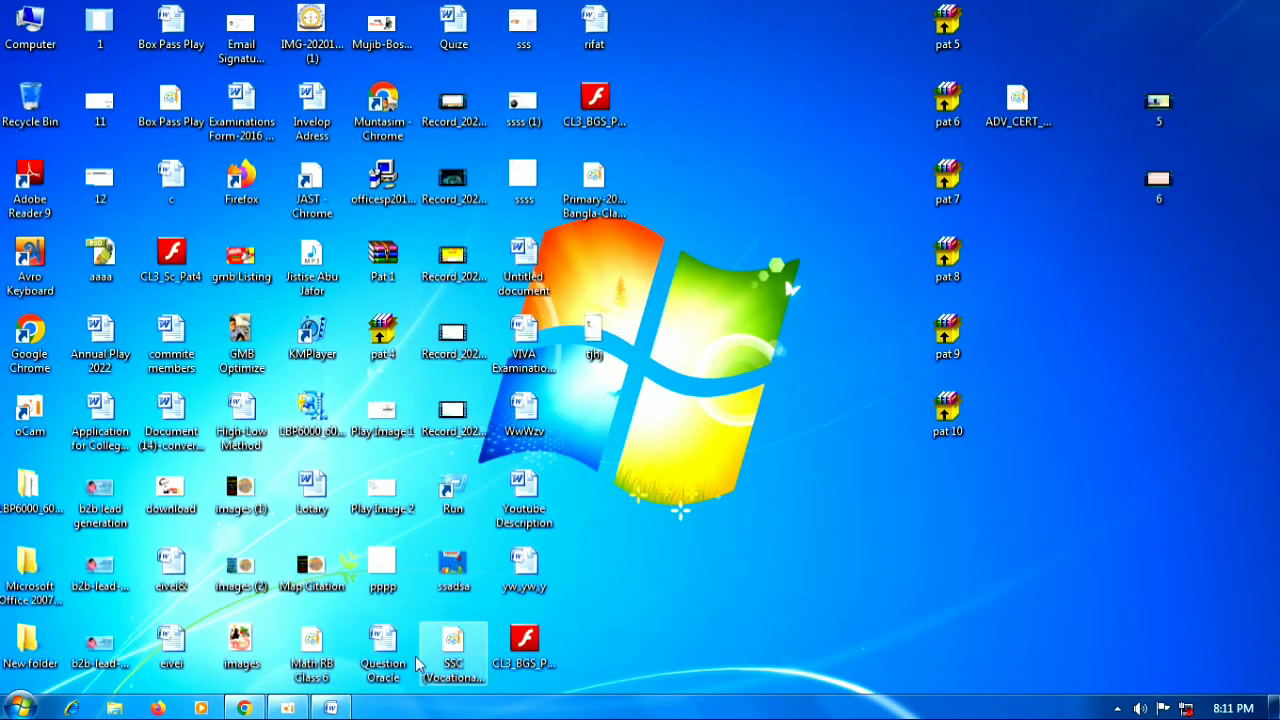
{"action": "left_click", "coordinate": [331, 708]}
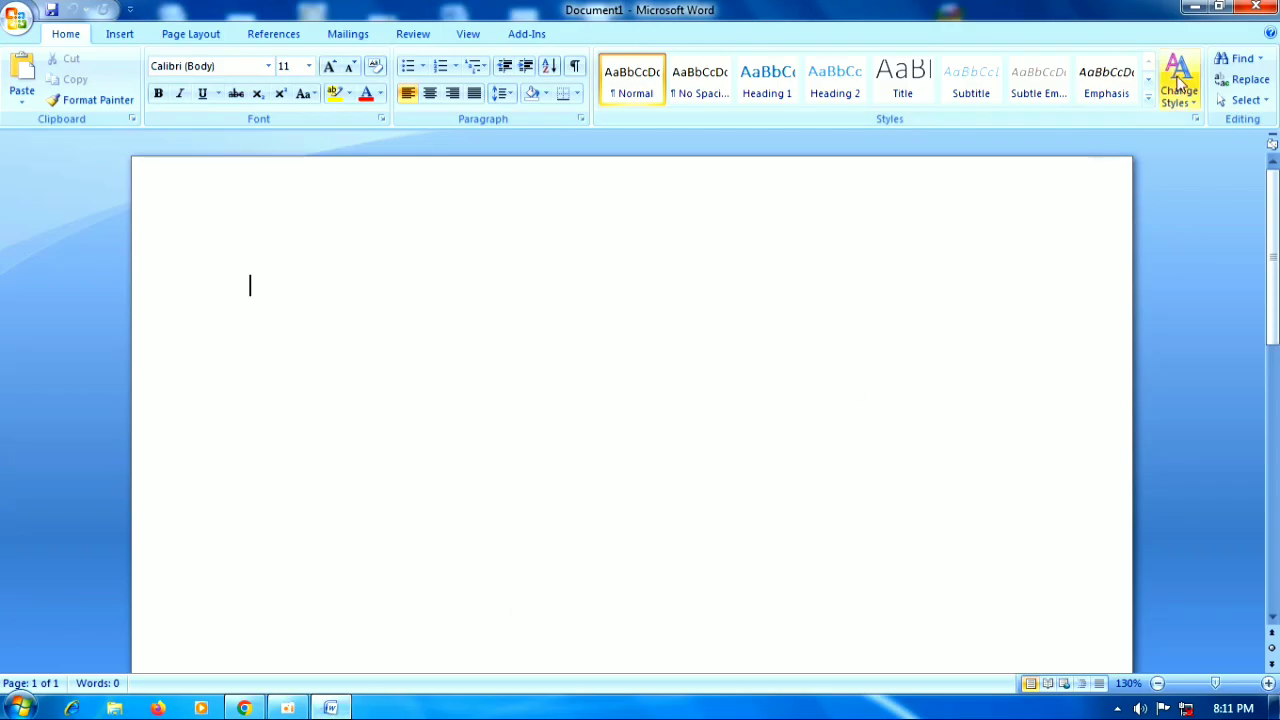
{"action": "left_click", "coordinate": [1220, 10]}
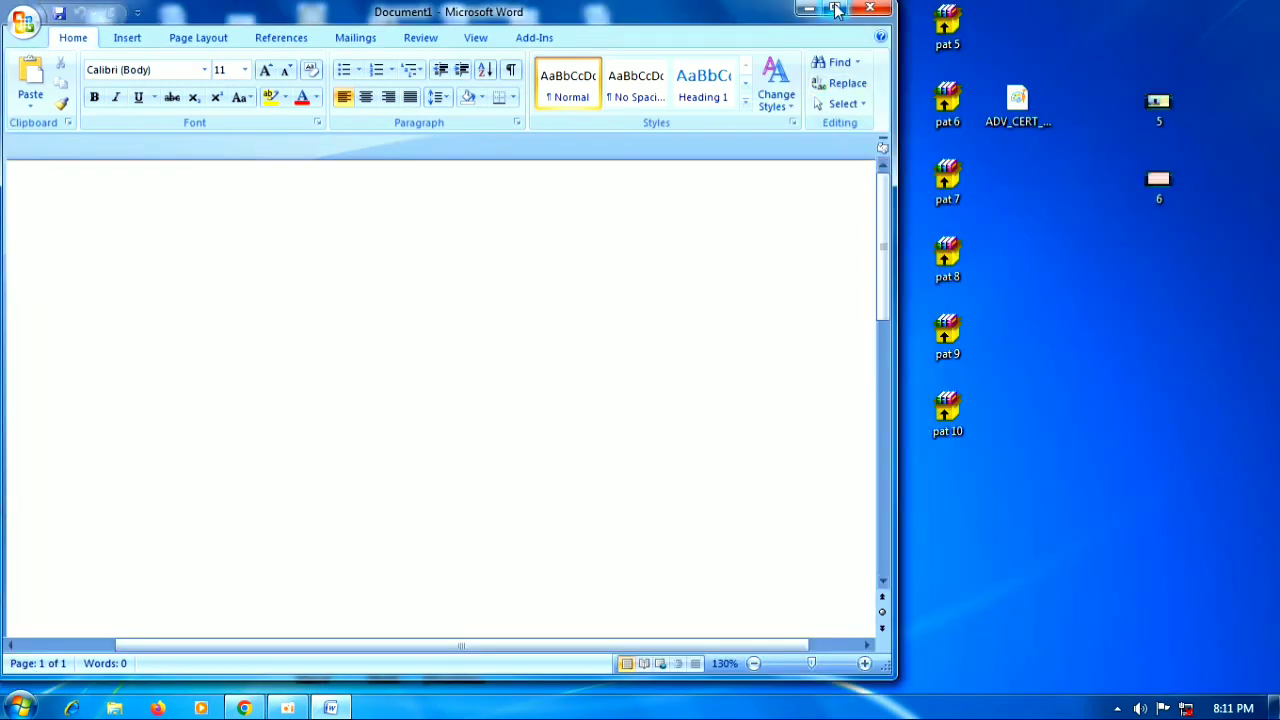
{"action": "left_click", "coordinate": [836, 10]}
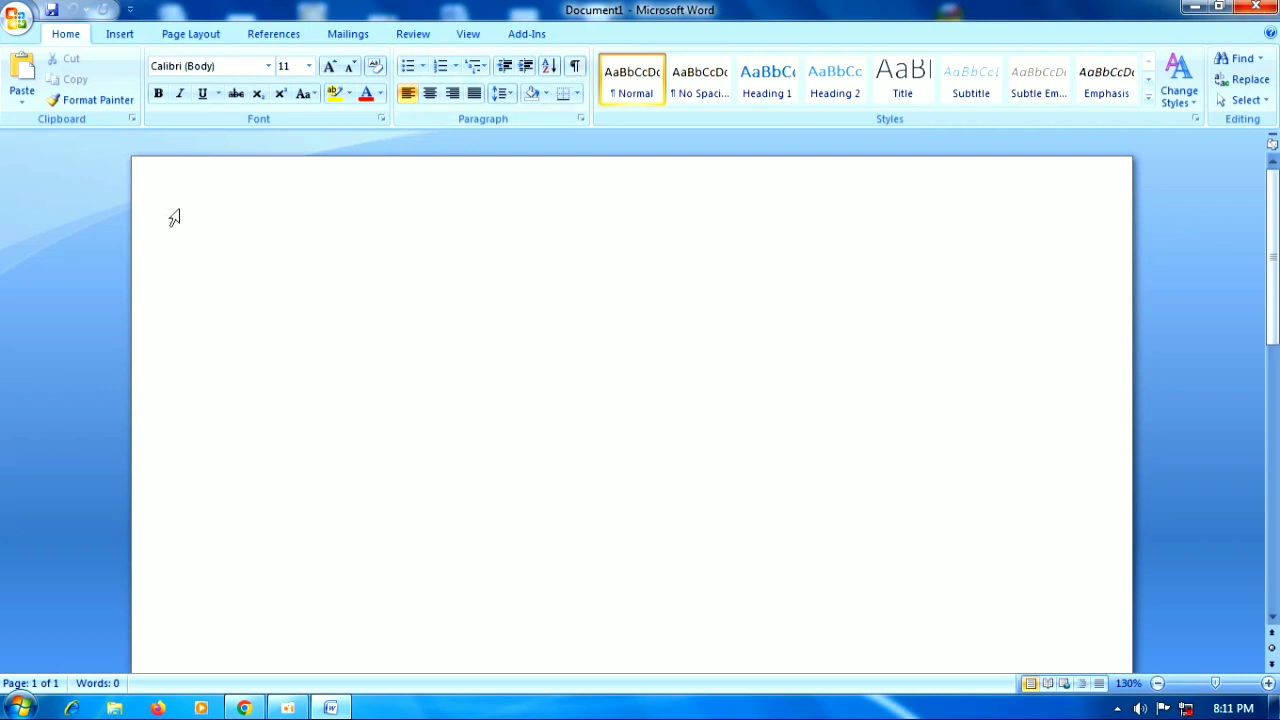
{"action": "left_click", "coordinate": [16, 24]}
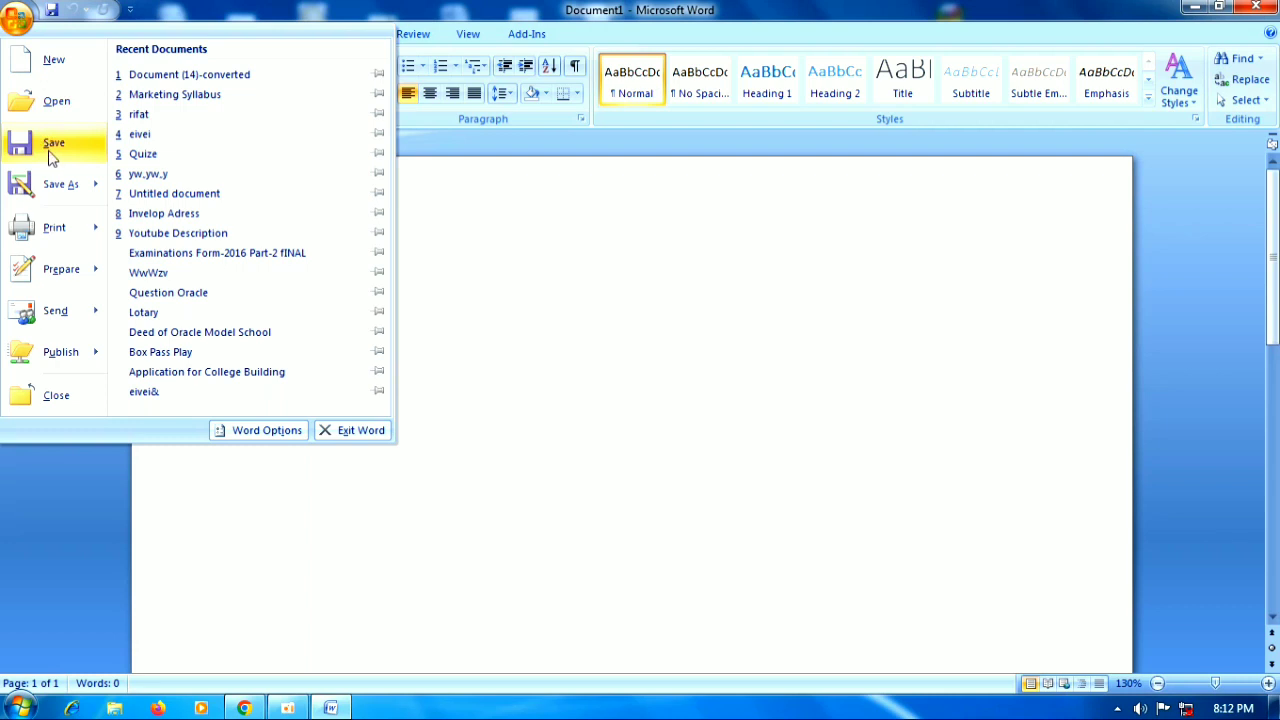
{"action": "mouse_move", "coordinate": [70, 284]}
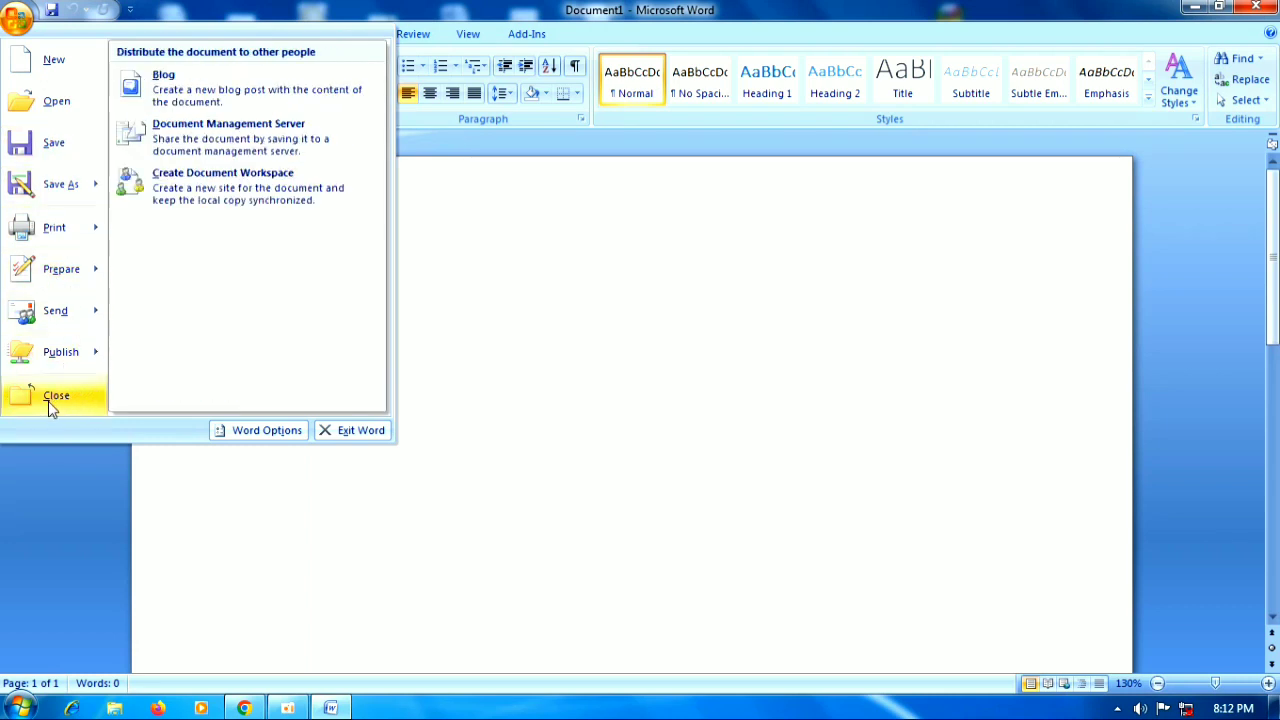
{"action": "left_click", "coordinate": [180, 534]}
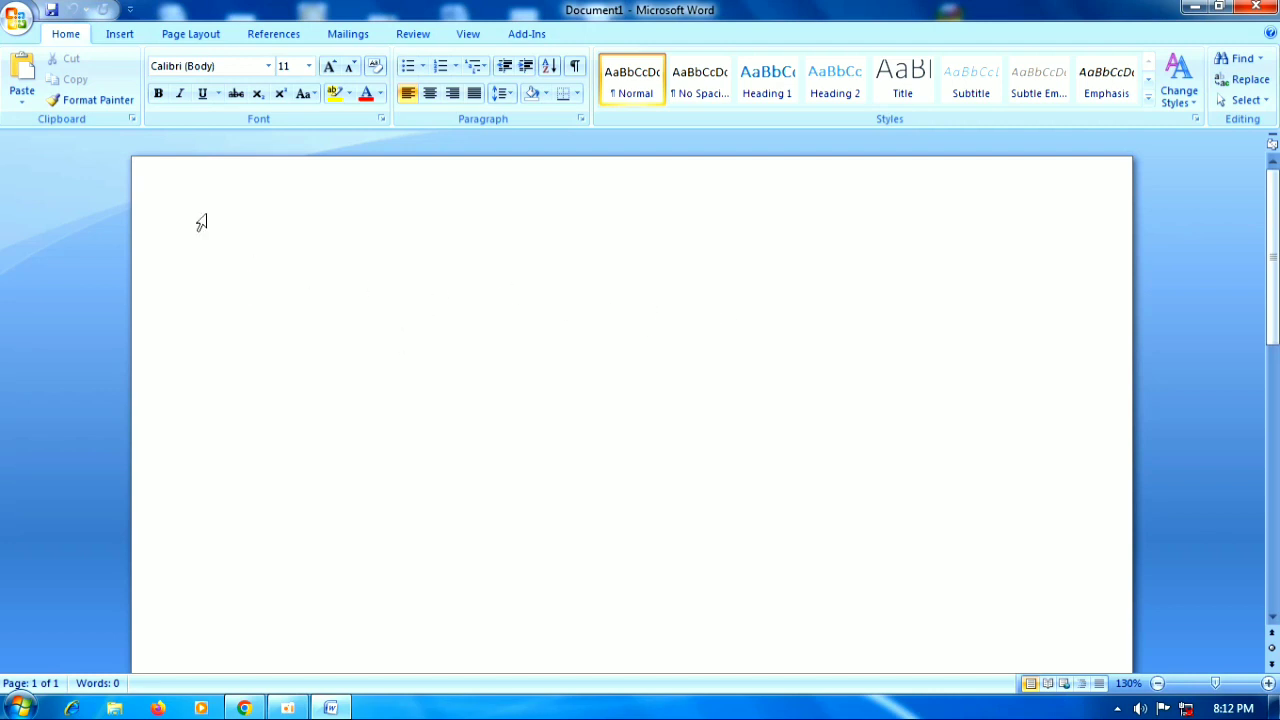
Create a second blank document and shrink its window so the first document's window shows behind it.
{"action": "left_click", "coordinate": [18, 22]}
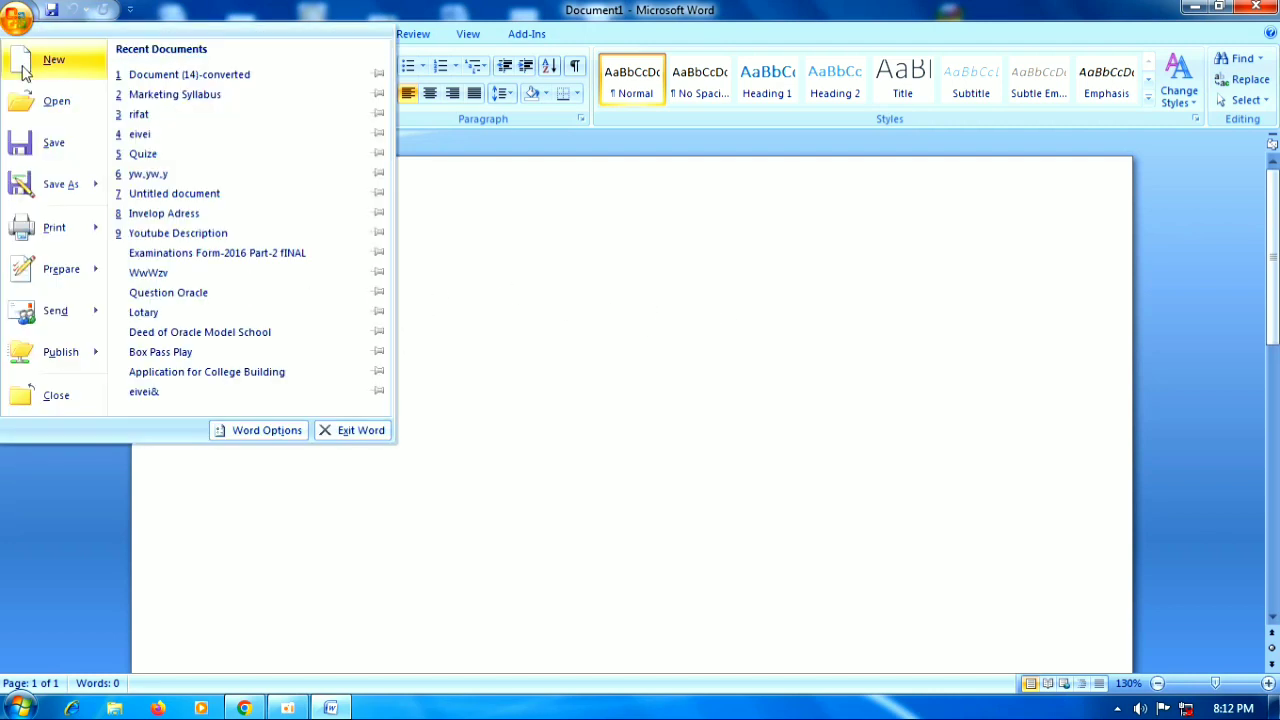
{"action": "left_click", "coordinate": [30, 64]}
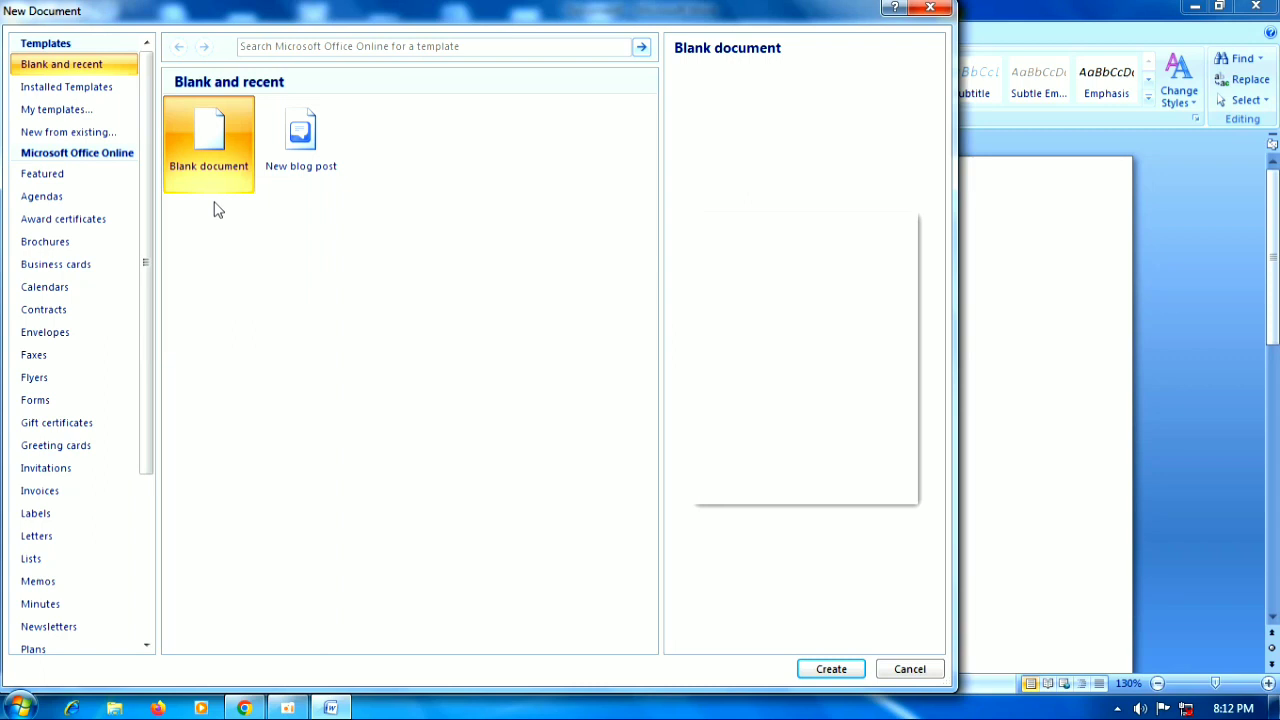
{"action": "double_click", "coordinate": [205, 137]}
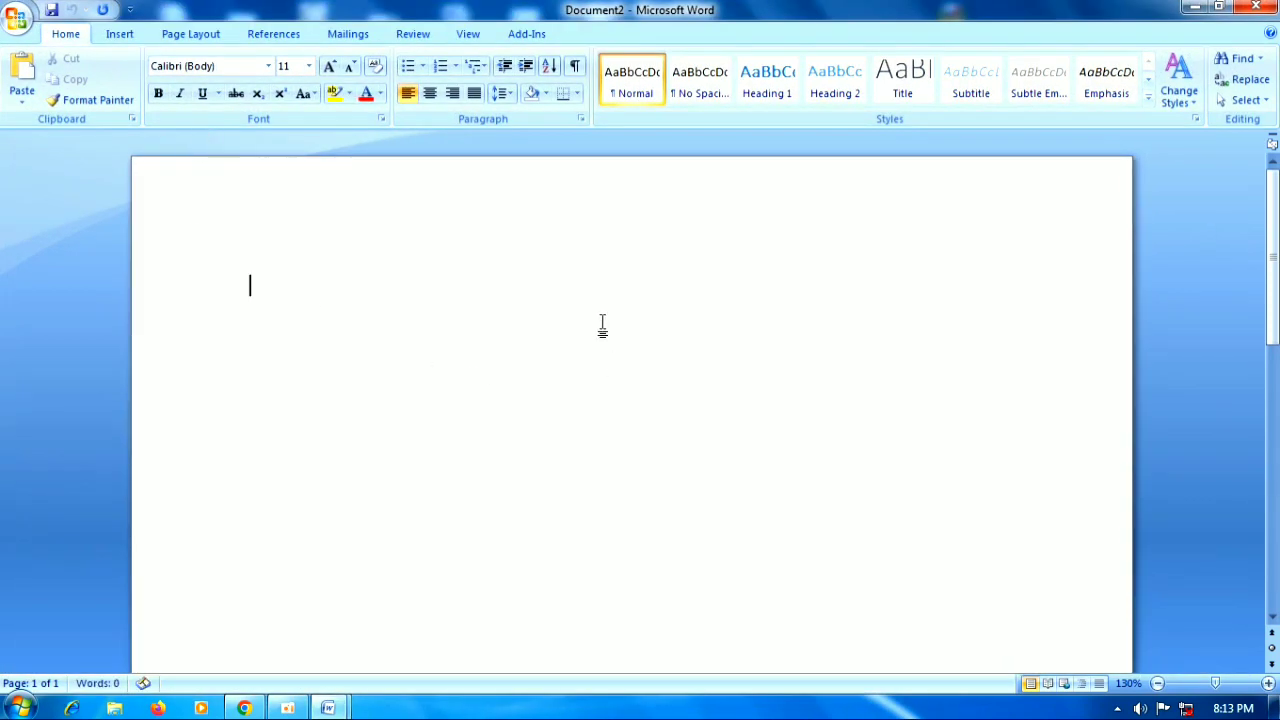
{"action": "double_click", "coordinate": [553, 20]}
{"action": "left_click_drag", "start_coordinate": [551, 14], "coordinate": [715, 40]}
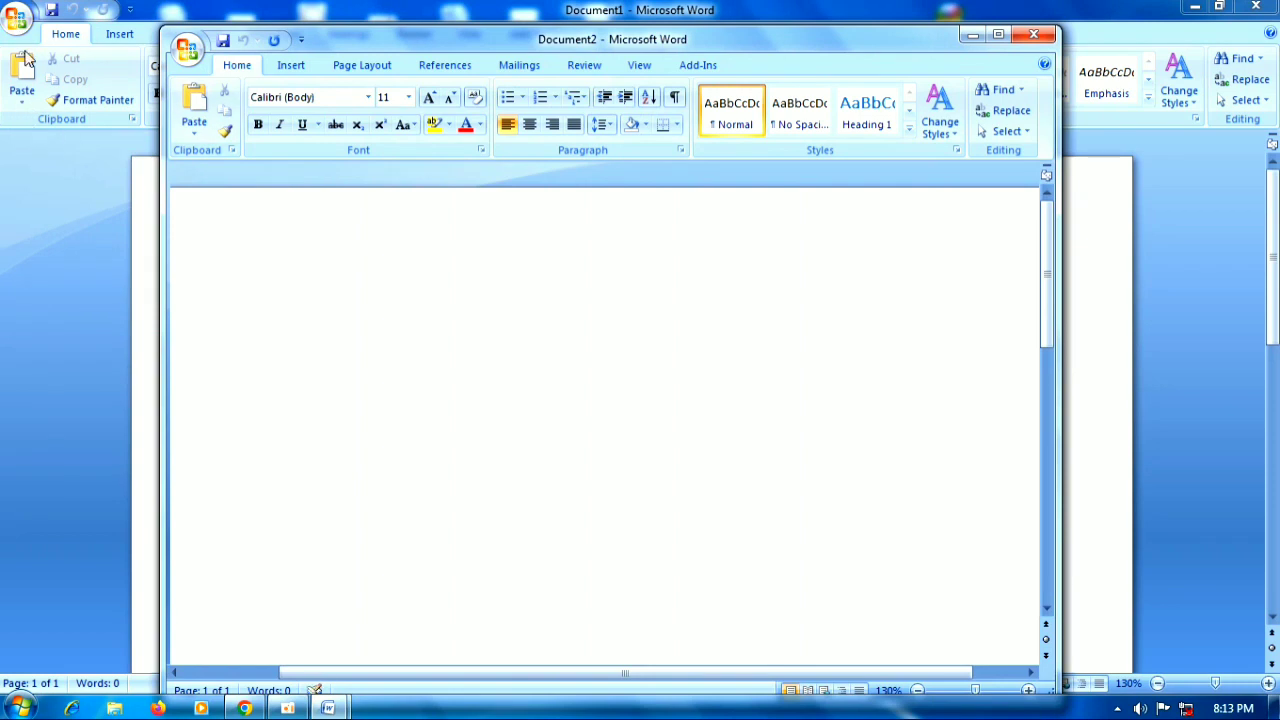
Switch to the first document's window and return to the Document2 window.
{"action": "left_click", "coordinate": [16, 20]}
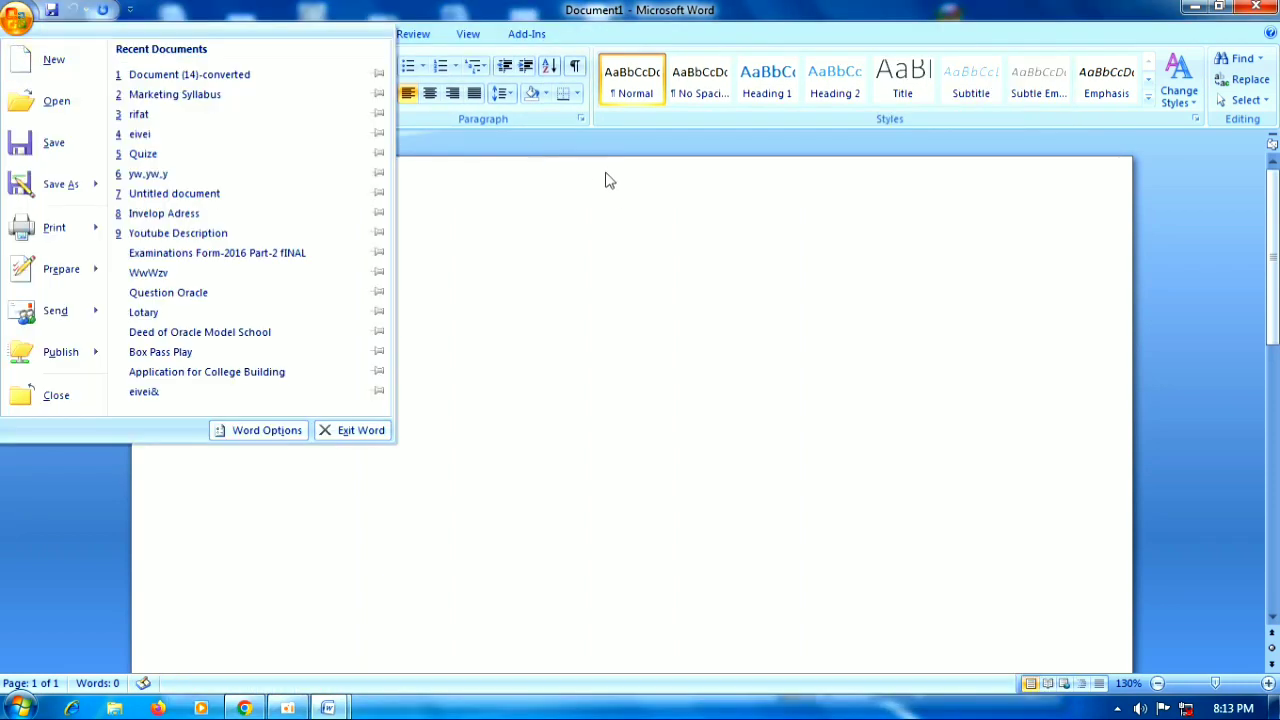
{"action": "left_click", "coordinate": [622, 209]}
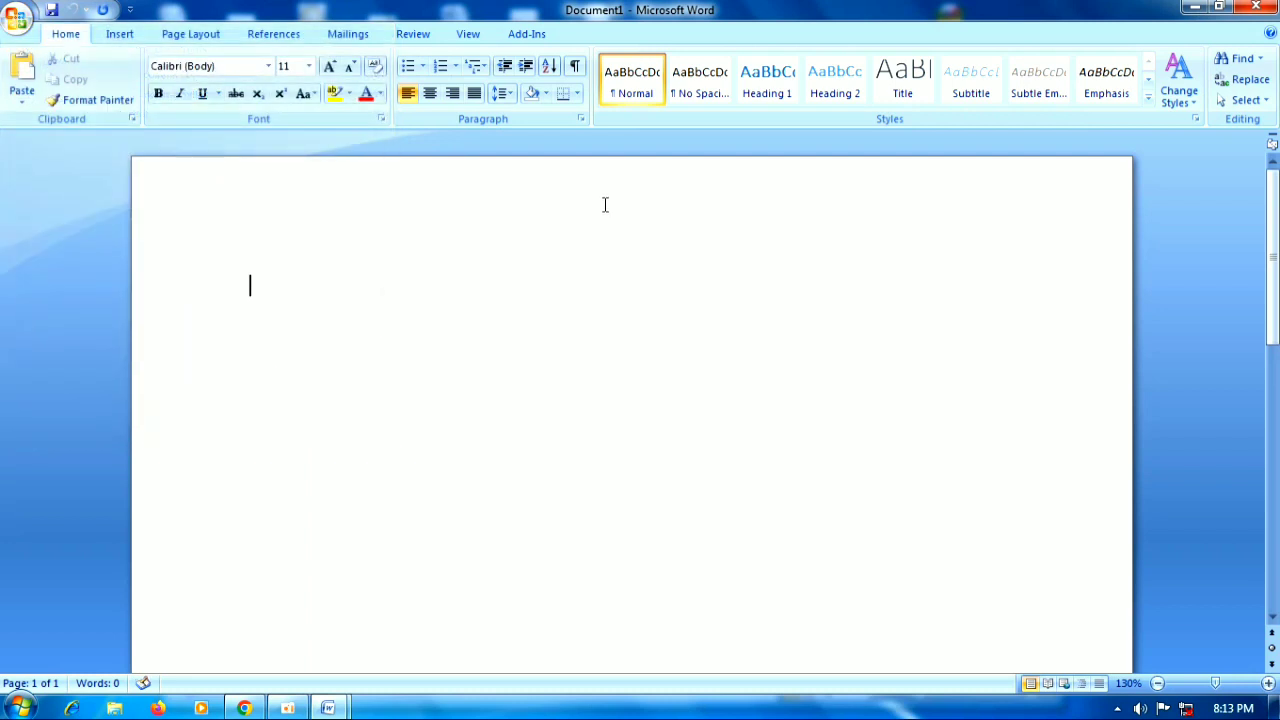
{"action": "mouse_move", "coordinate": [326, 708]}
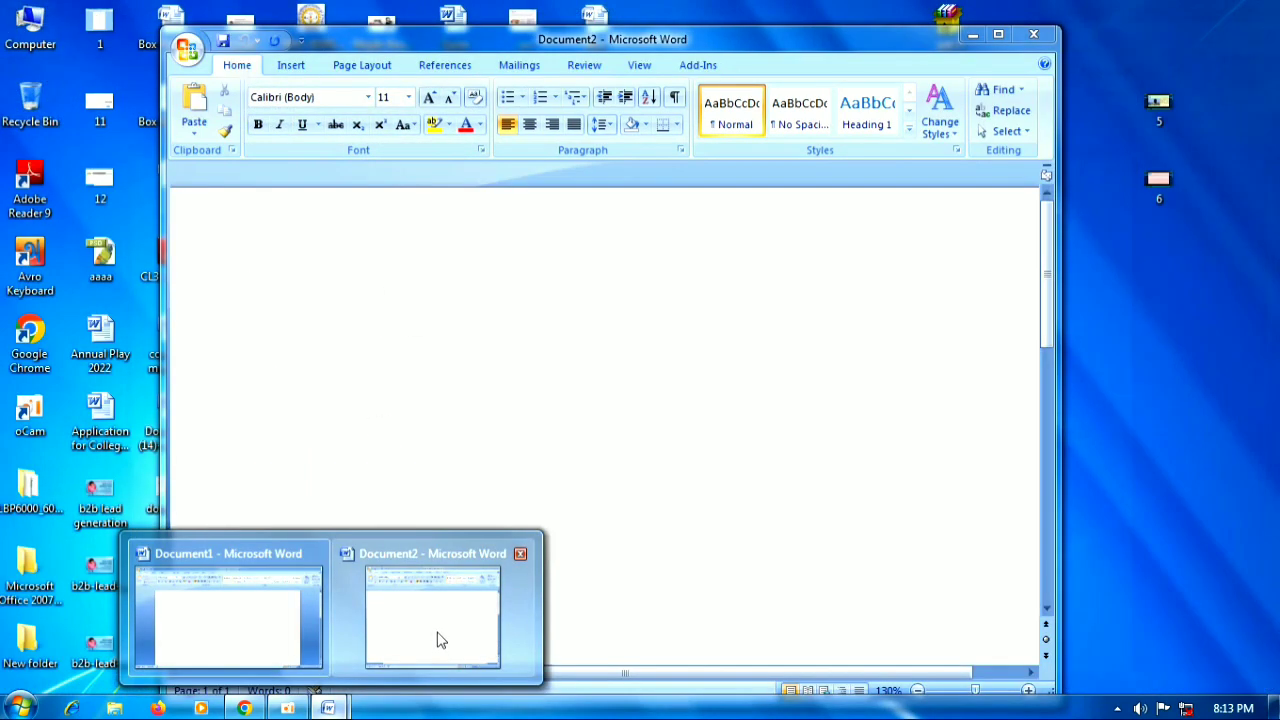
{"action": "left_click", "coordinate": [437, 643]}
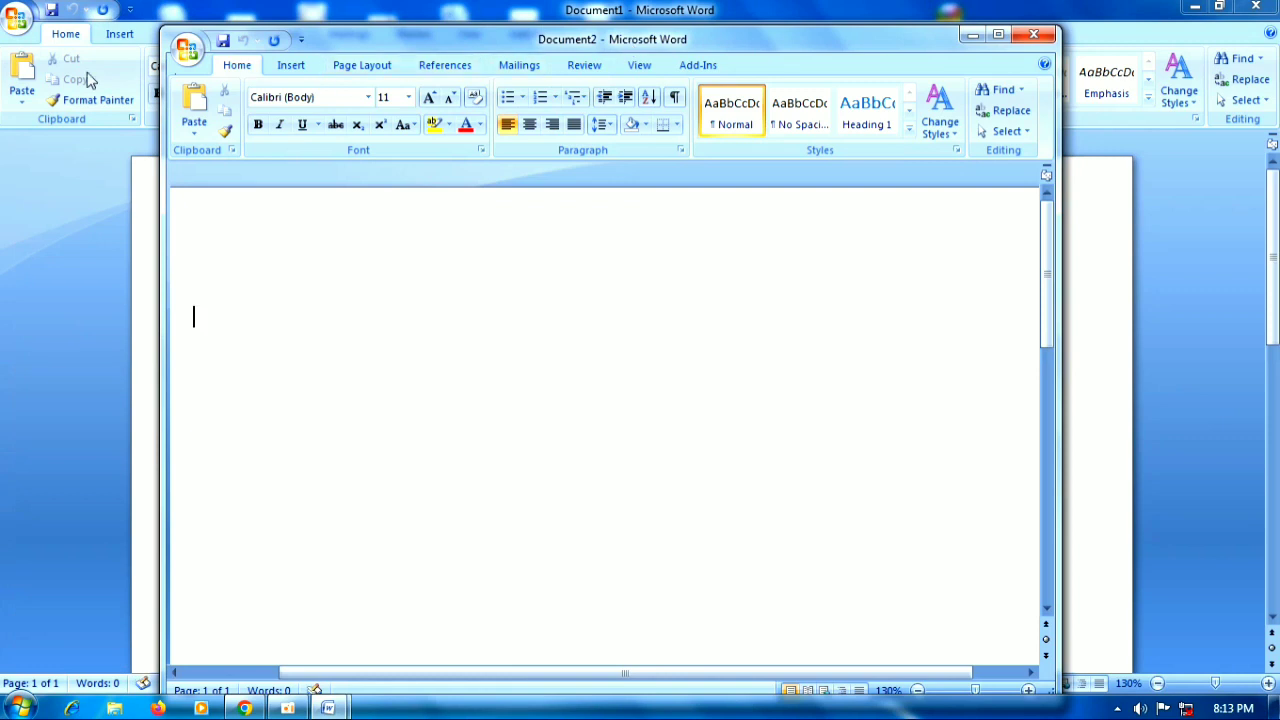
Create a third blank document from the first document's window.
{"action": "left_click", "coordinate": [16, 20]}
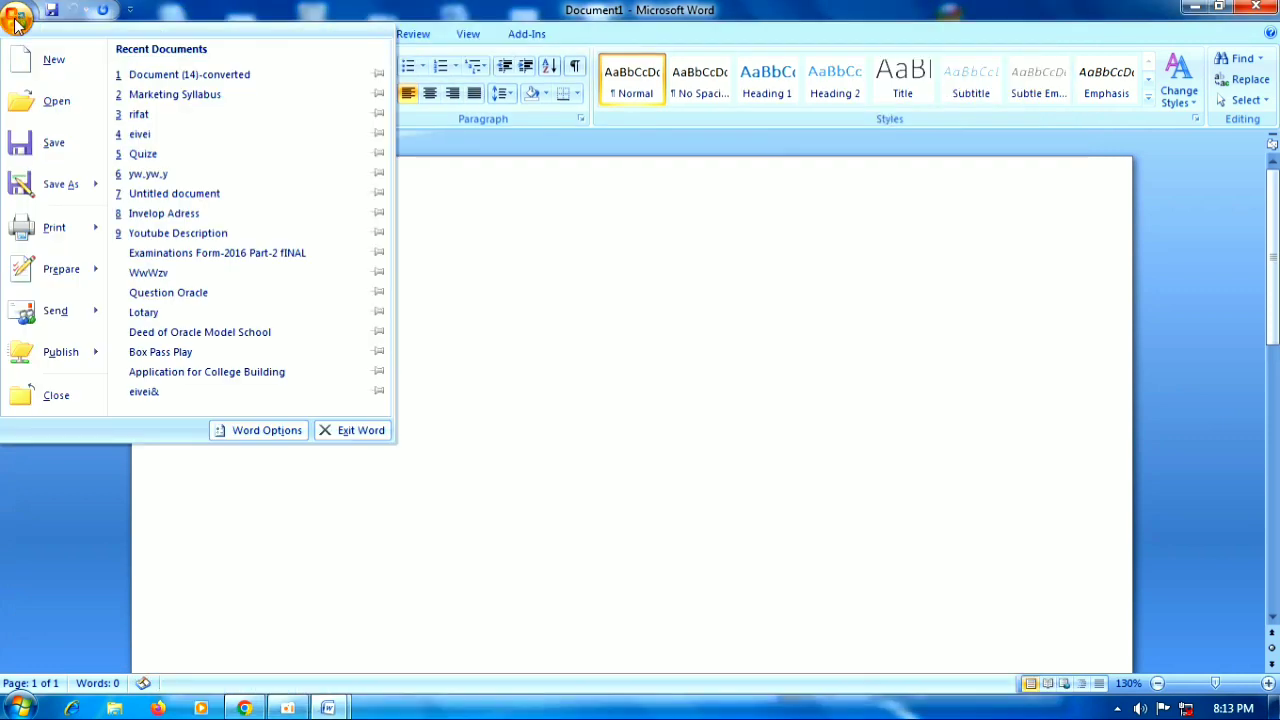
{"action": "left_click", "coordinate": [53, 63]}
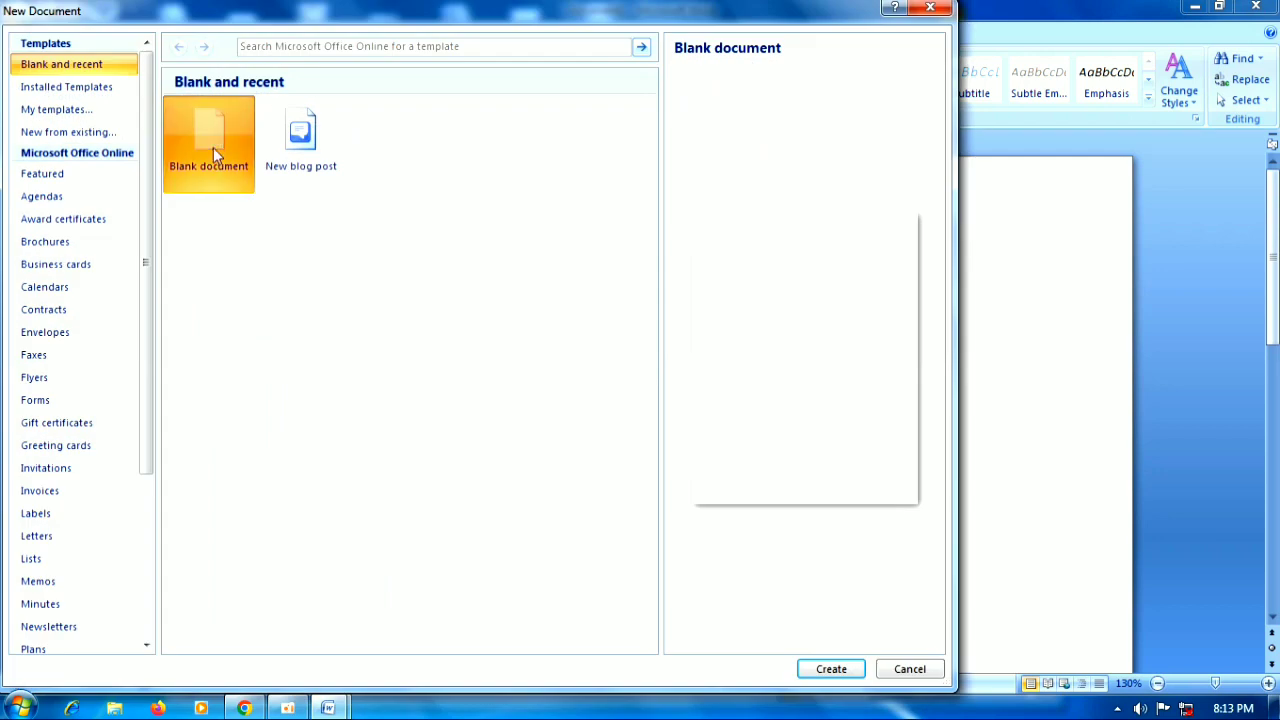
{"action": "double_click", "coordinate": [213, 147]}
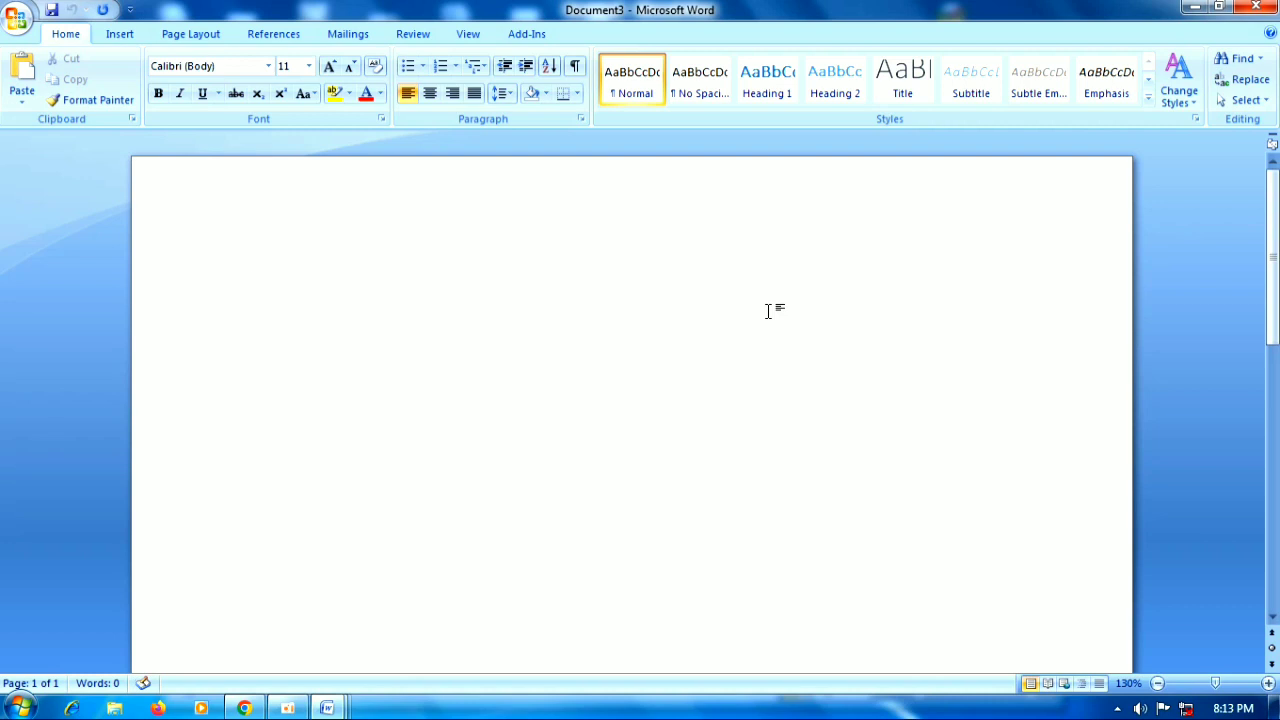
Close the Document3 and Document2 windows and return to Document1.
{"action": "left_click", "coordinate": [1254, 8]}
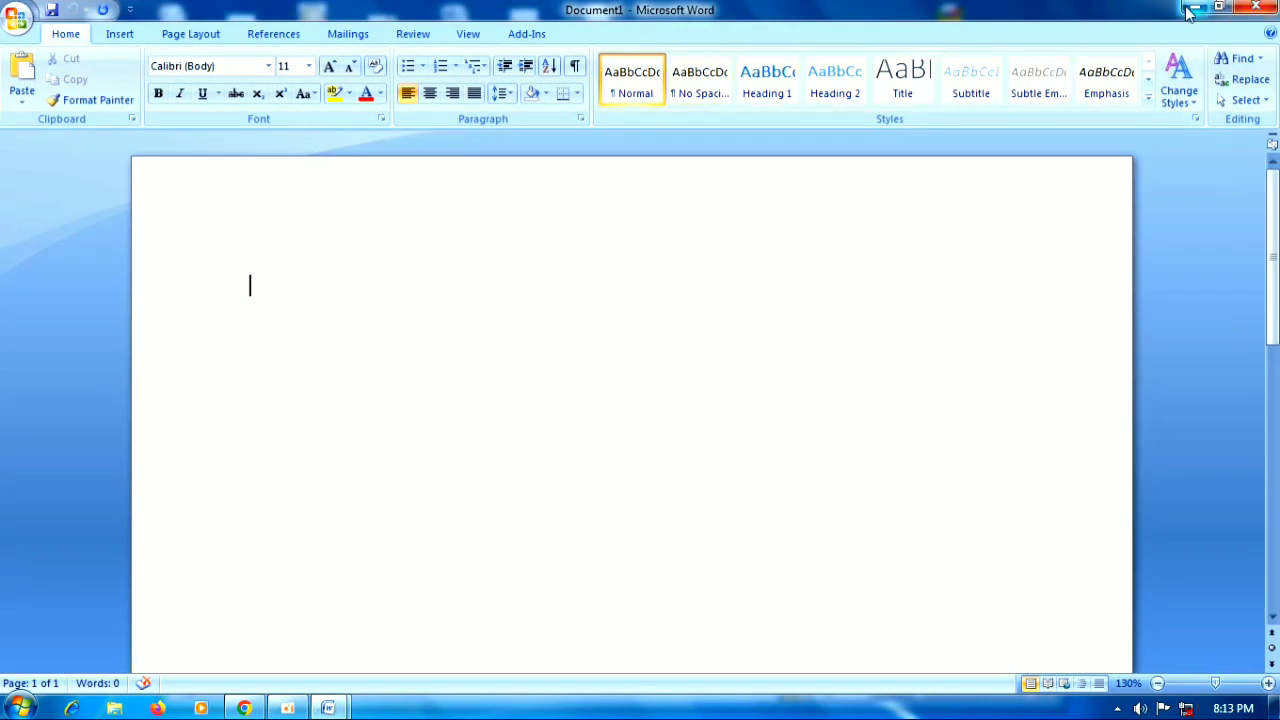
{"action": "left_click", "coordinate": [328, 708]}
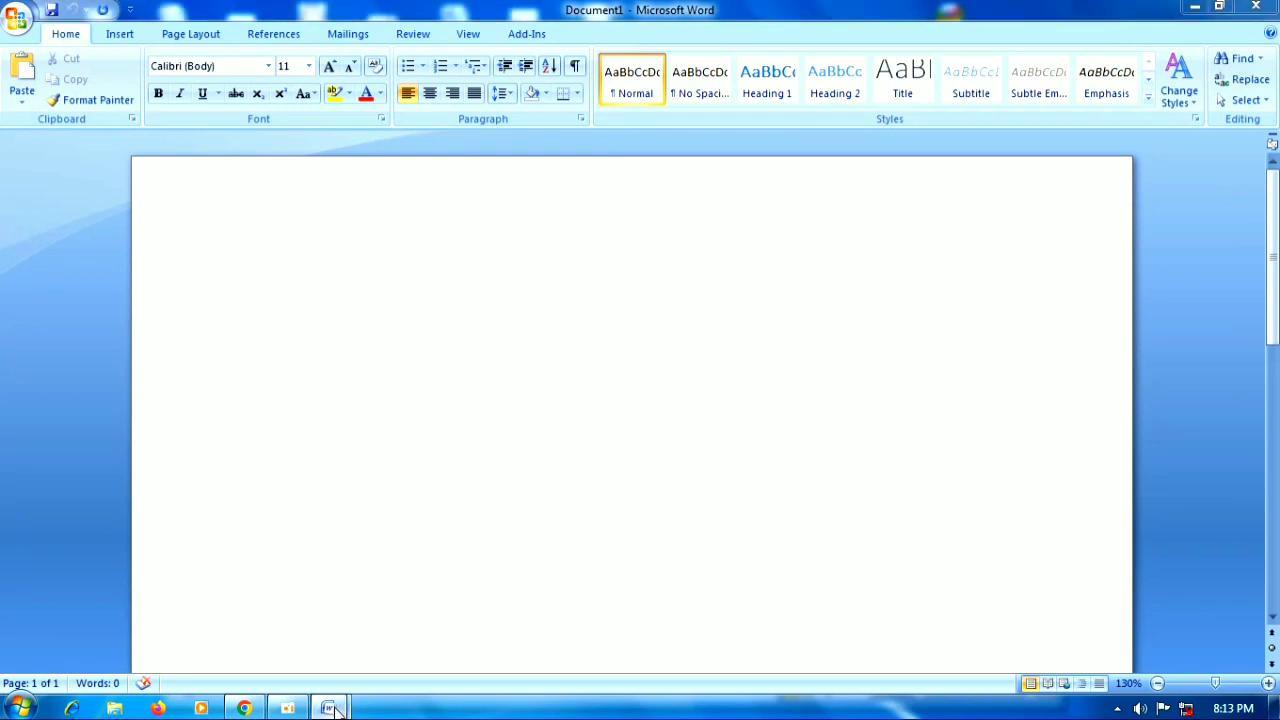
{"action": "mouse_move", "coordinate": [427, 562]}
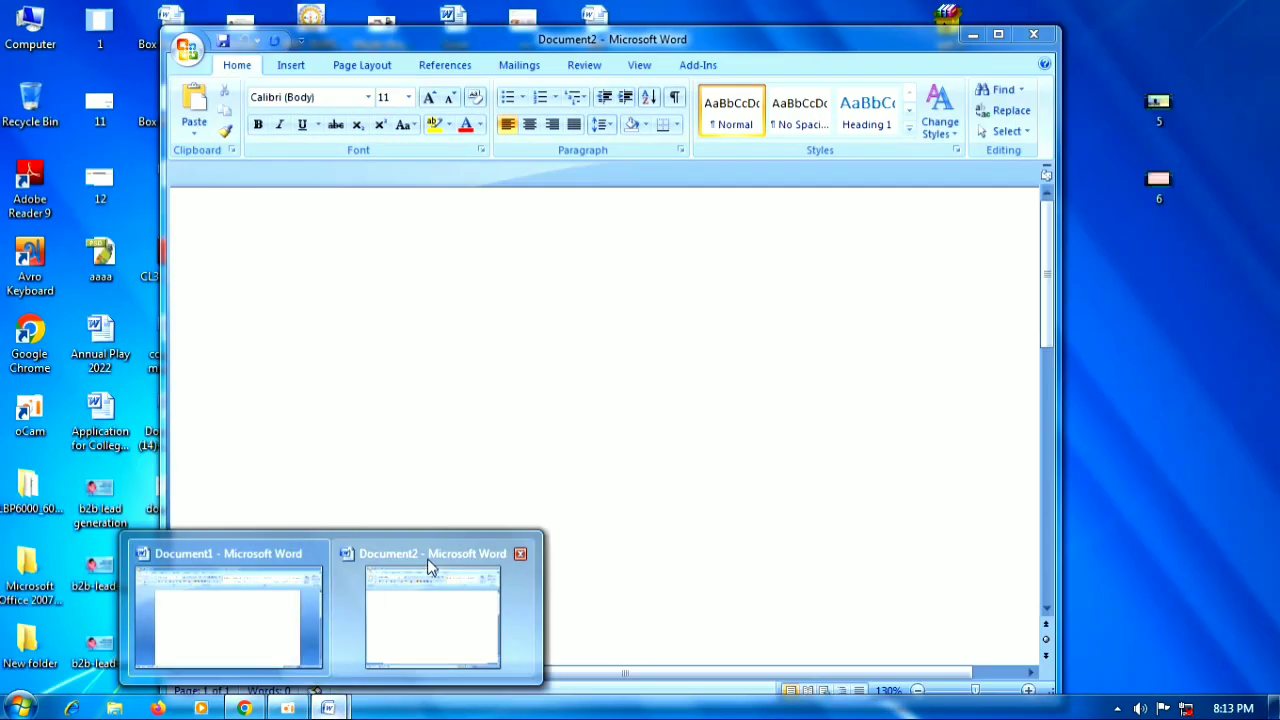
{"action": "left_click", "coordinate": [520, 553]}
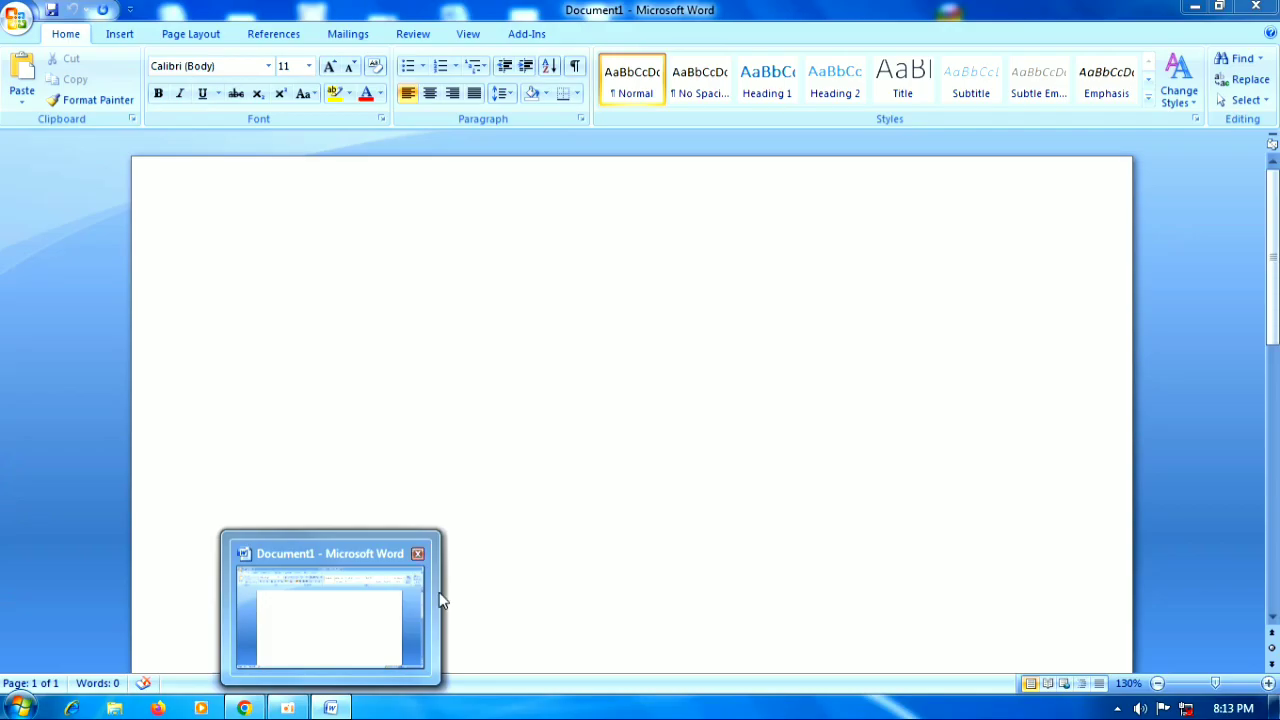
{"action": "left_click", "coordinate": [674, 428]}
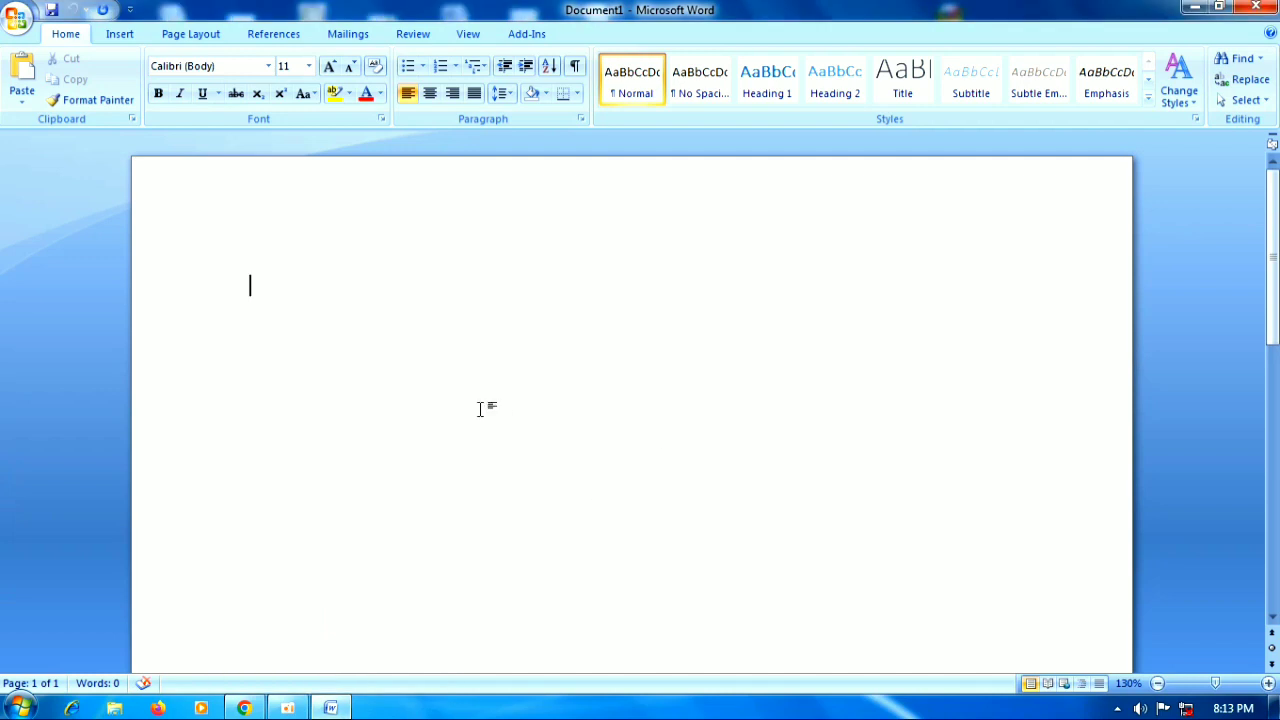
Save the blank document to the Desktop as a Word Document named "Practice -1".
{"action": "left_click", "coordinate": [16, 24]}
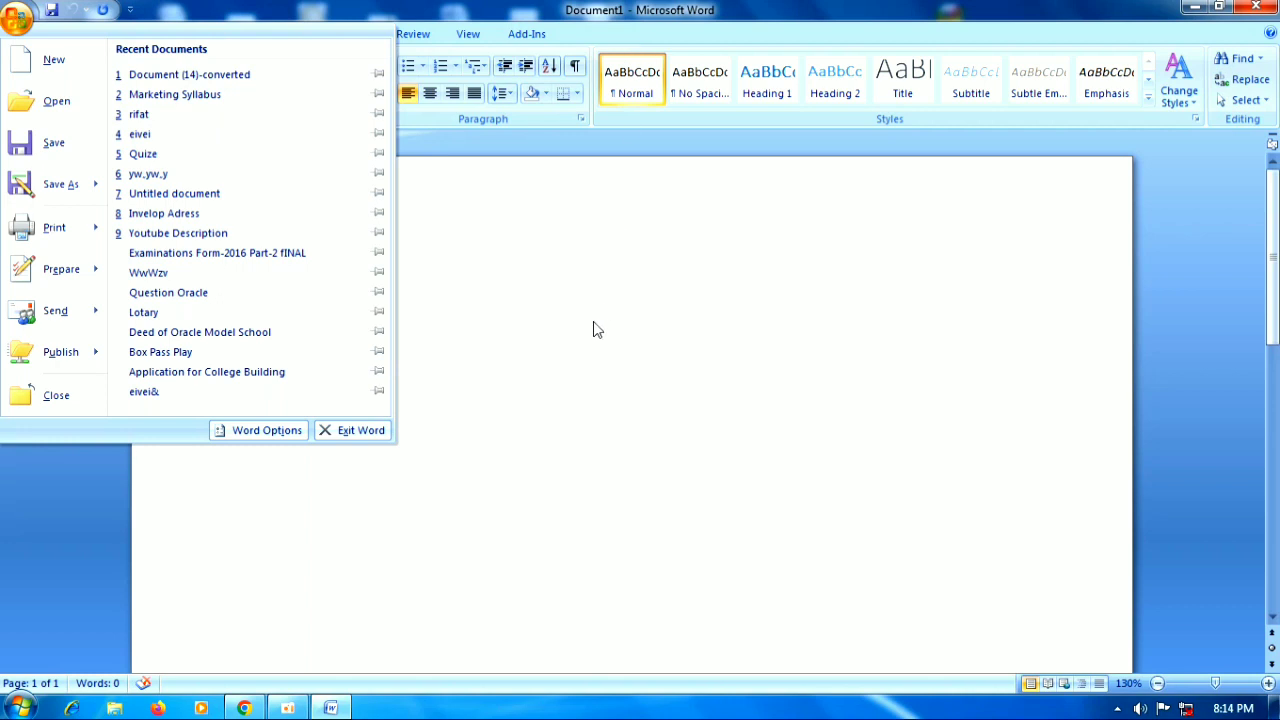
{"action": "left_click", "coordinate": [545, 298]}
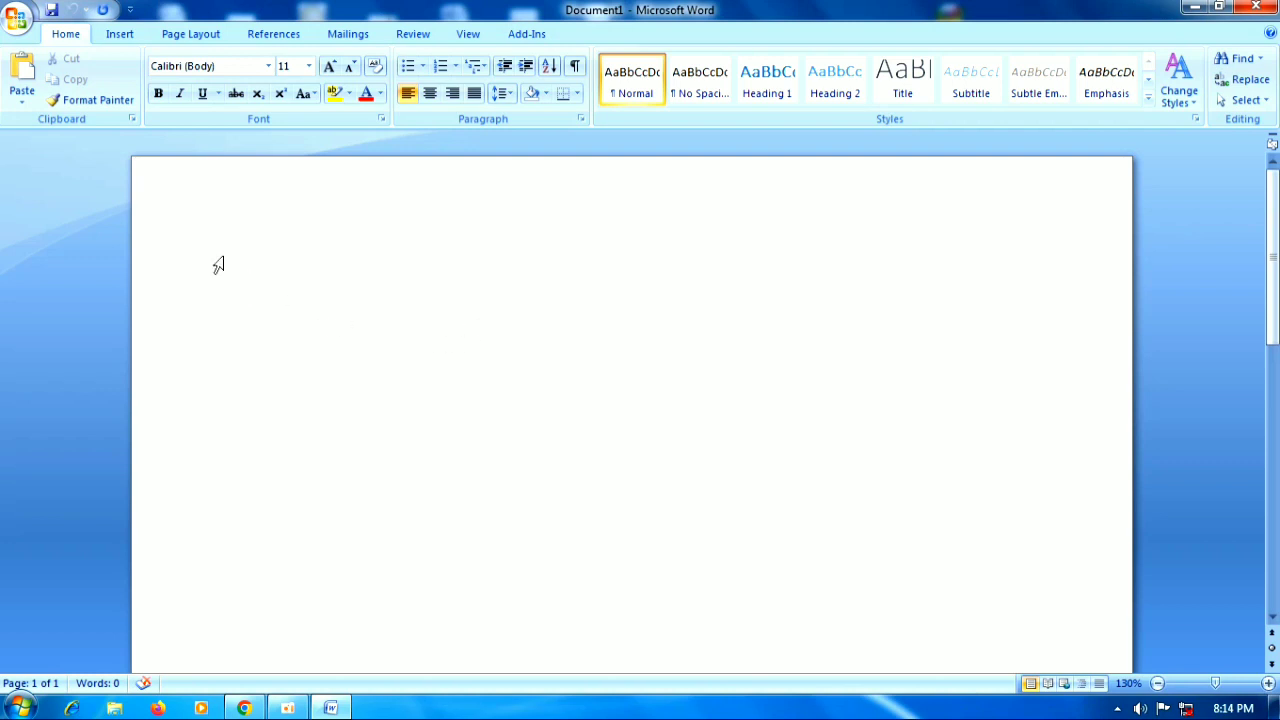
{"action": "left_click", "coordinate": [10, 23]}
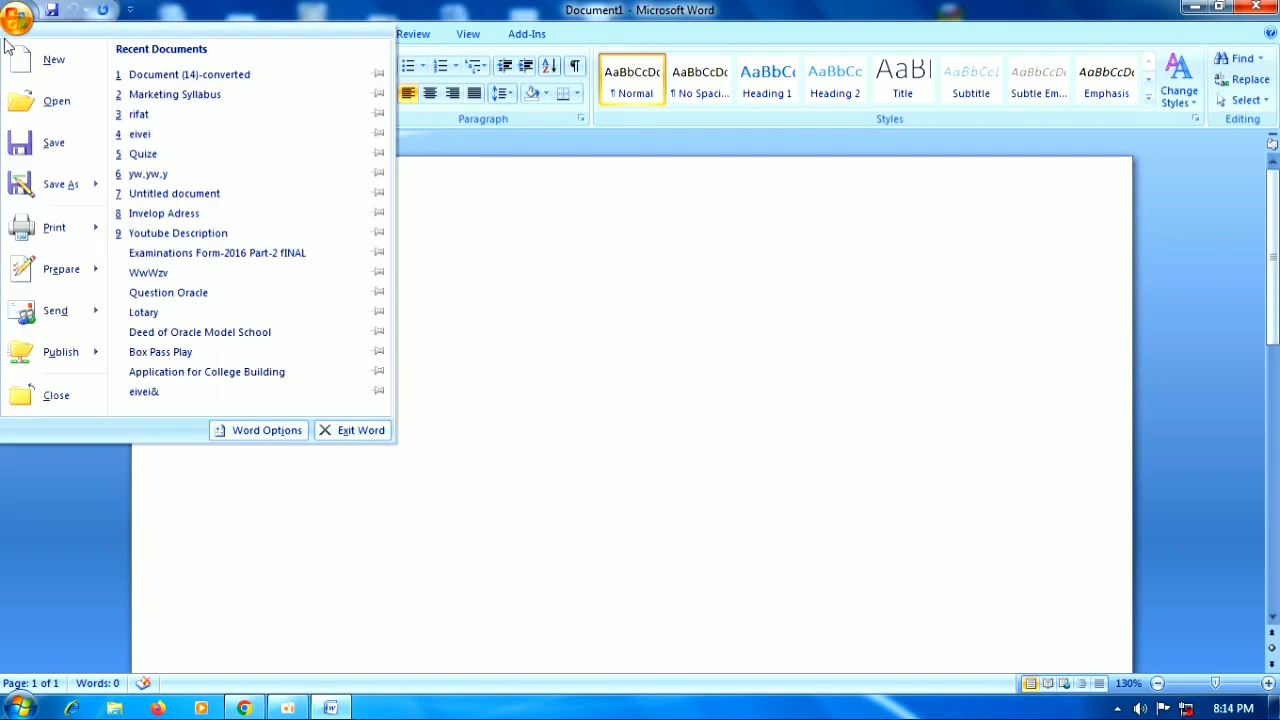
{"action": "left_click", "coordinate": [57, 147]}
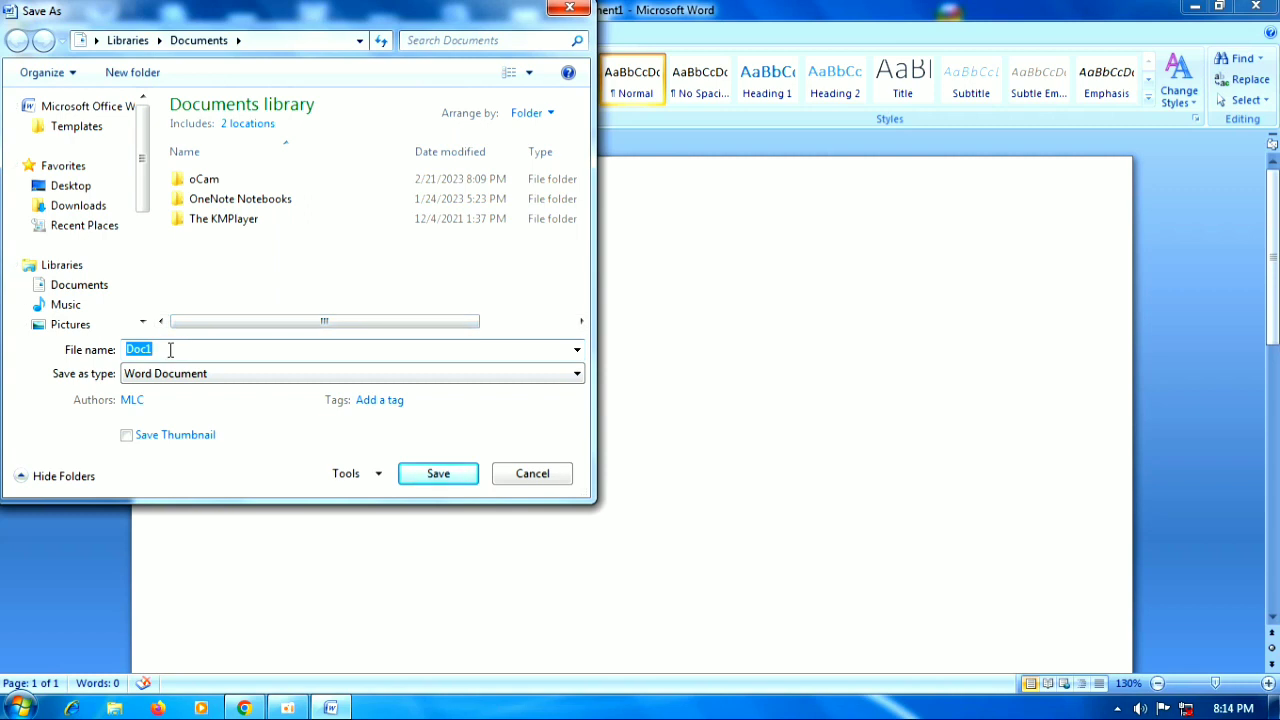
{"action": "type", "text": "Practice -"}
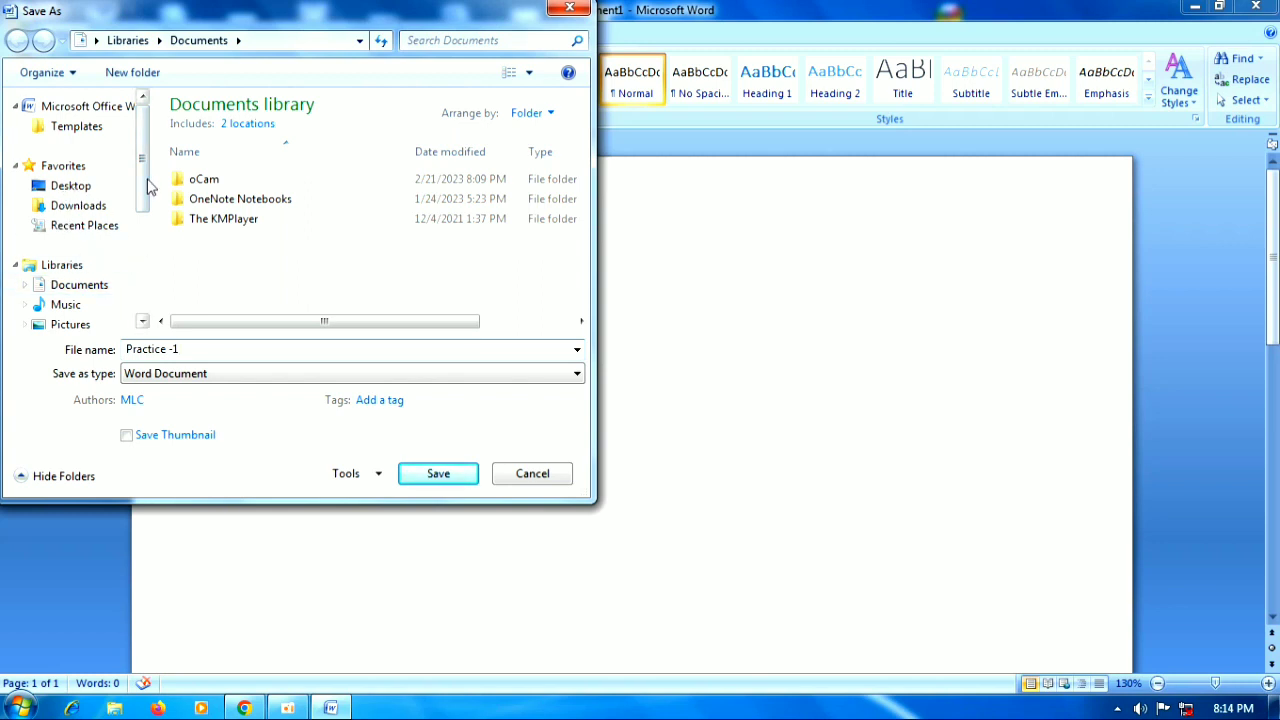
{"action": "left_click", "coordinate": [78, 190]}
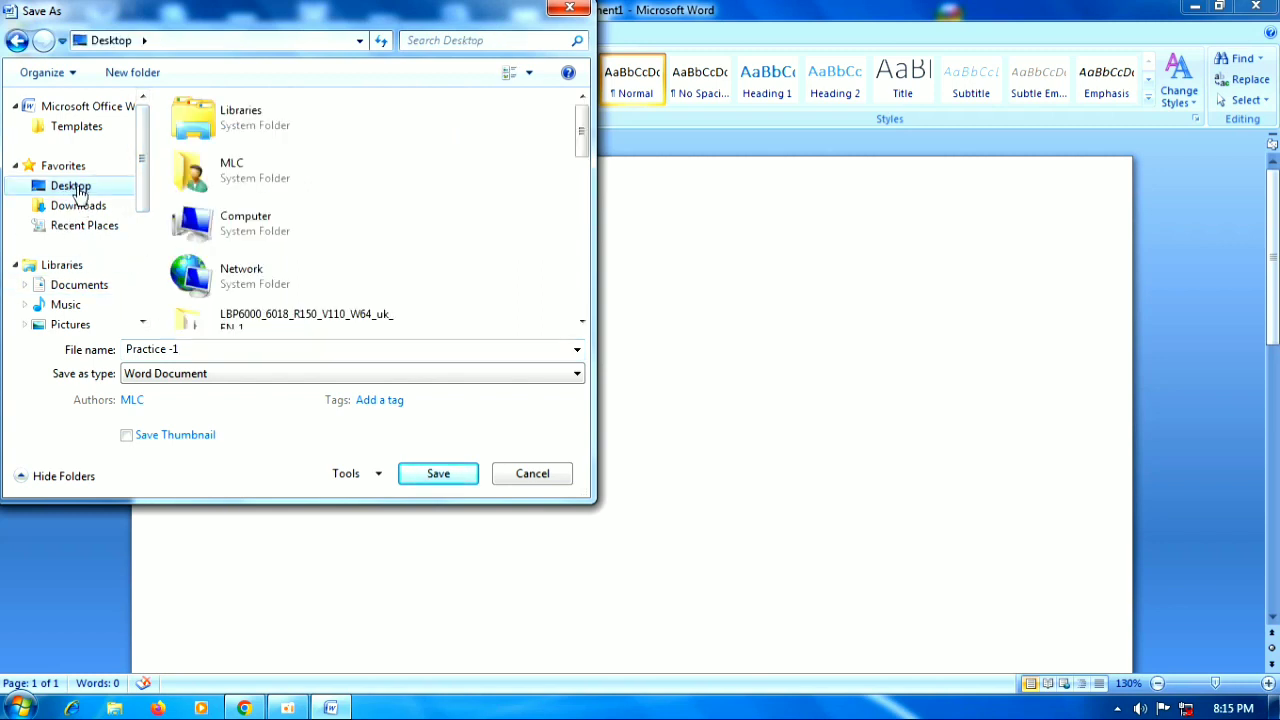
{"action": "left_click", "coordinate": [430, 474]}
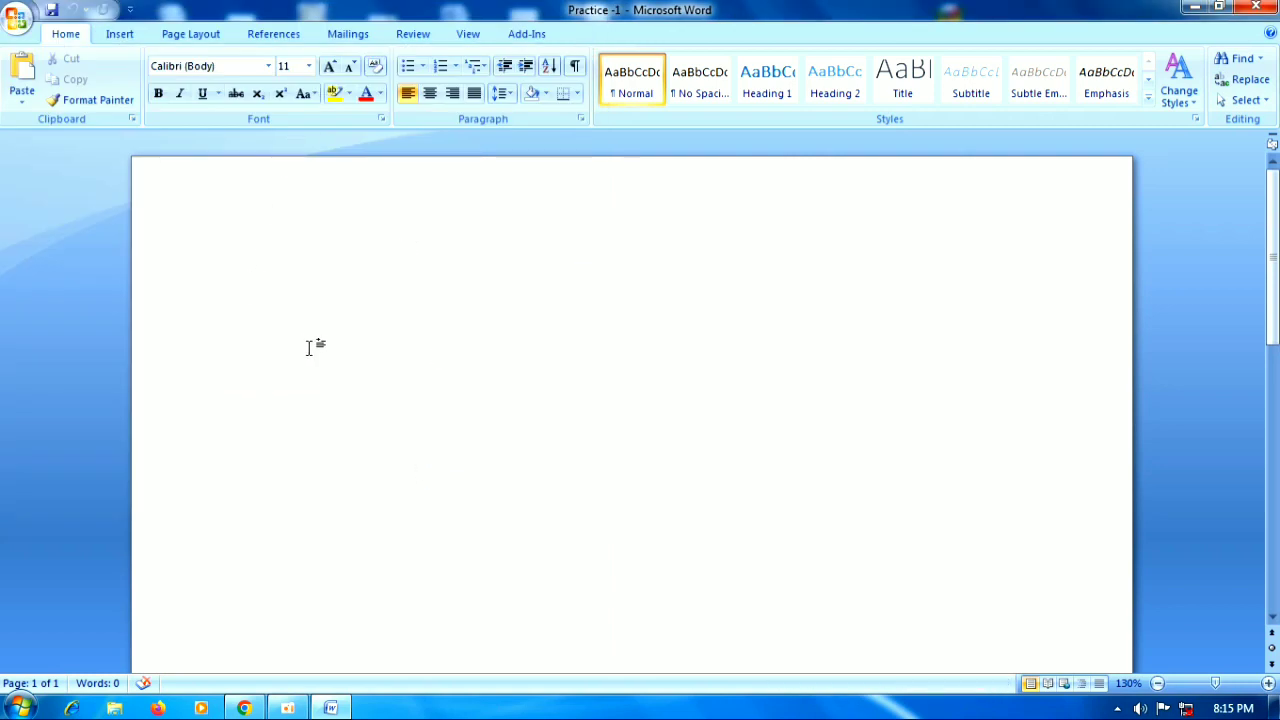
Save the document again, and minimize its window to view the desktop before restoring it.
{"action": "left_click", "coordinate": [16, 18]}
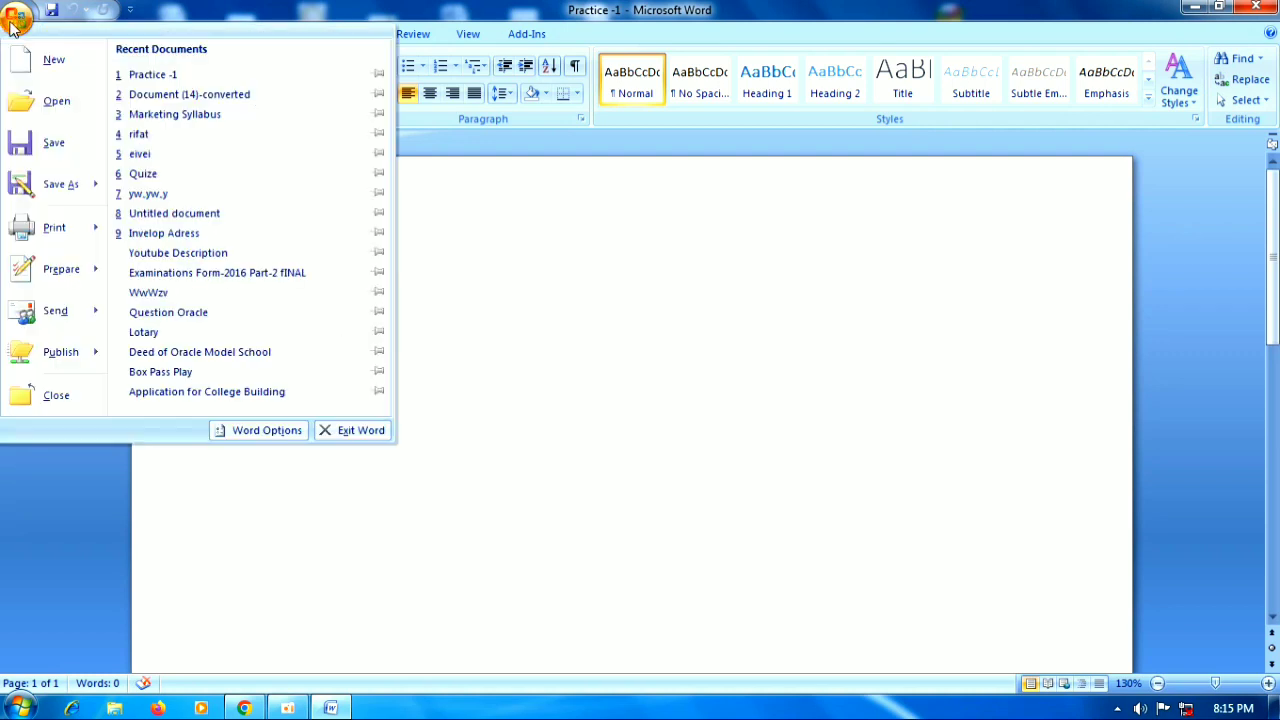
{"action": "left_click", "coordinate": [45, 147]}
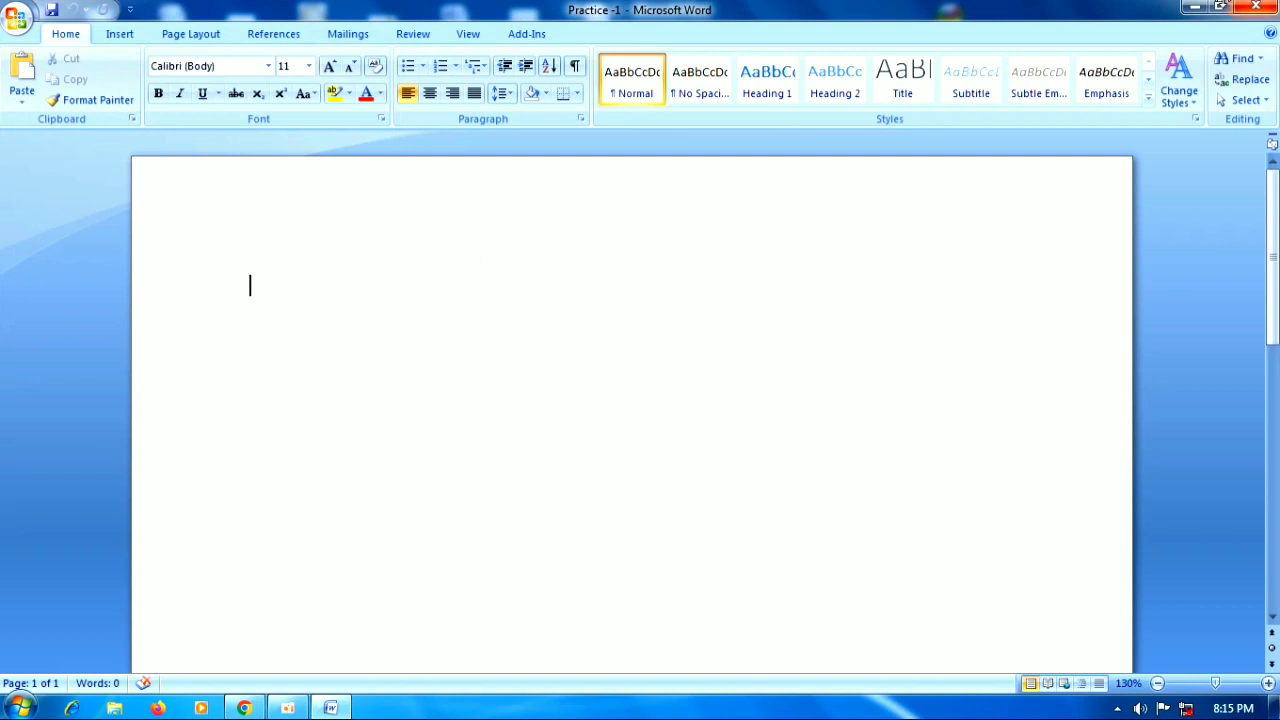
{"action": "left_click", "coordinate": [1196, 8]}
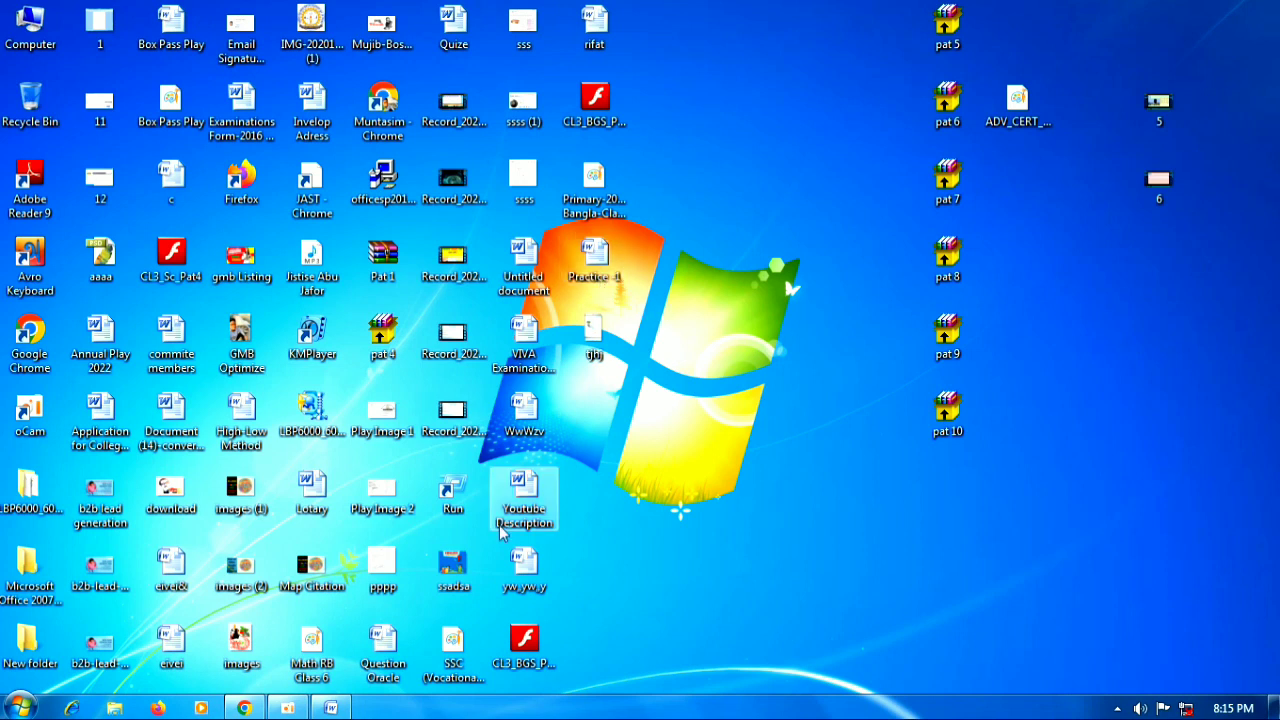
{"action": "left_click", "coordinate": [330, 708]}
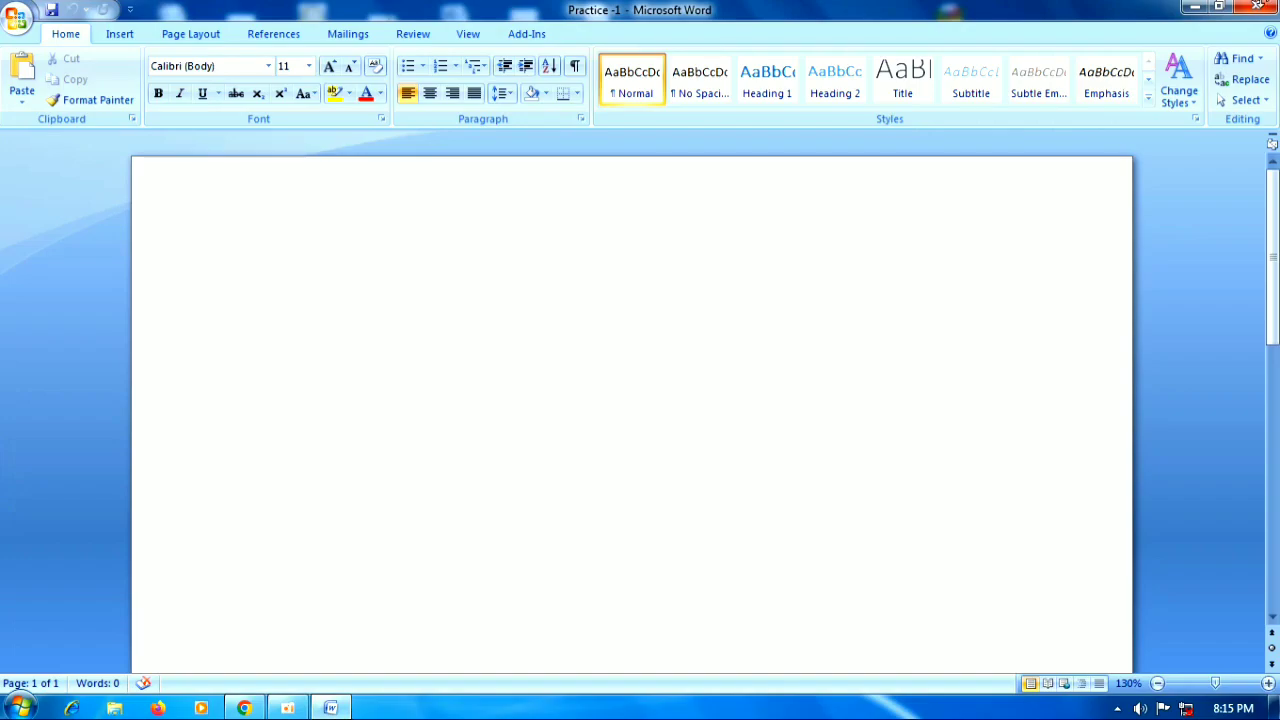
Close the document and reopen it from its Practice -1 file, moved to an empty area of the desktop.
{"action": "left_click", "coordinate": [1258, 8]}
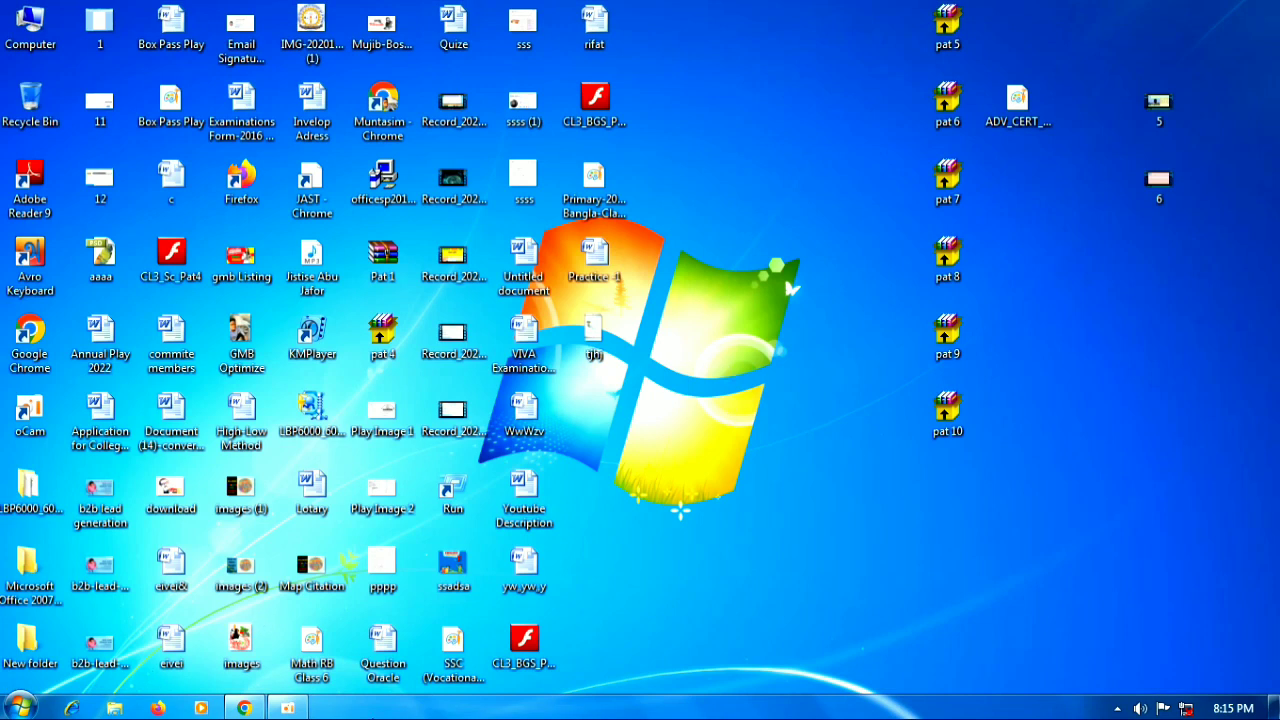
{"action": "left_click_drag", "start_coordinate": [605, 268], "coordinate": [753, 205]}
{"action": "double_click", "coordinate": [745, 188]}
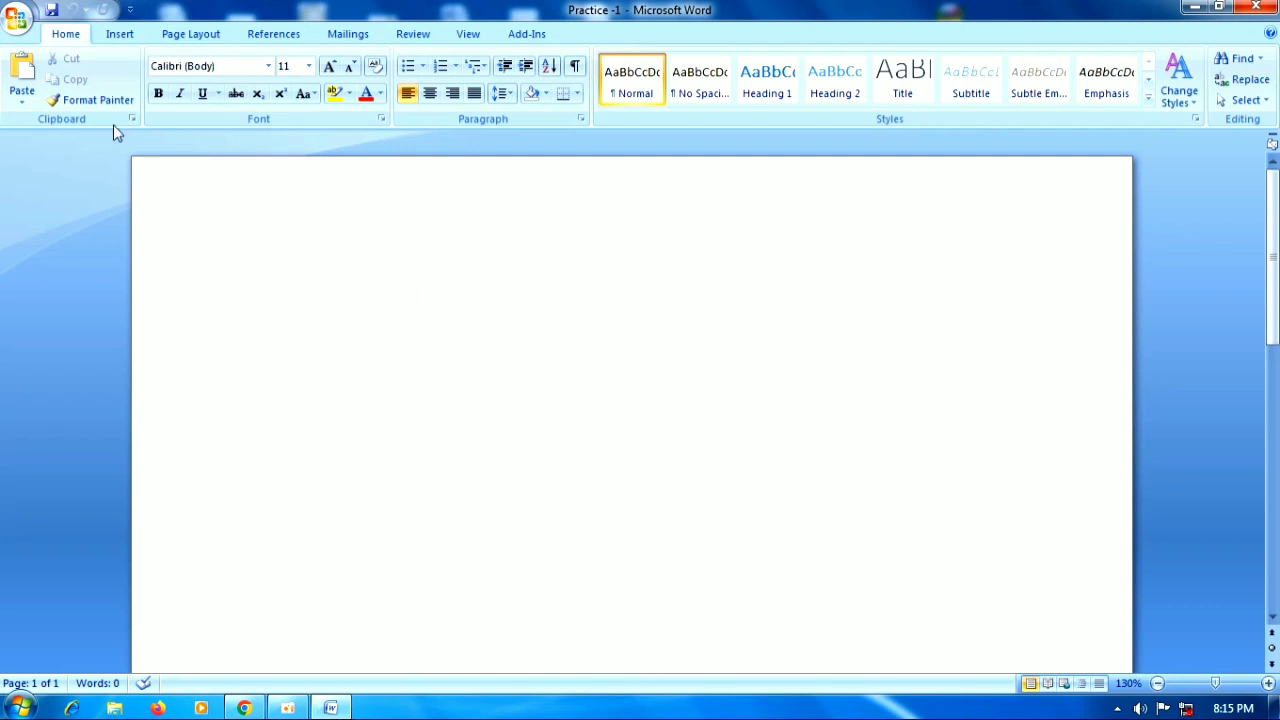
Enter the sentence "The quick brown fox jumps over the lazy dog" on the first line of the page.
{"action": "left_click", "coordinate": [18, 18]}
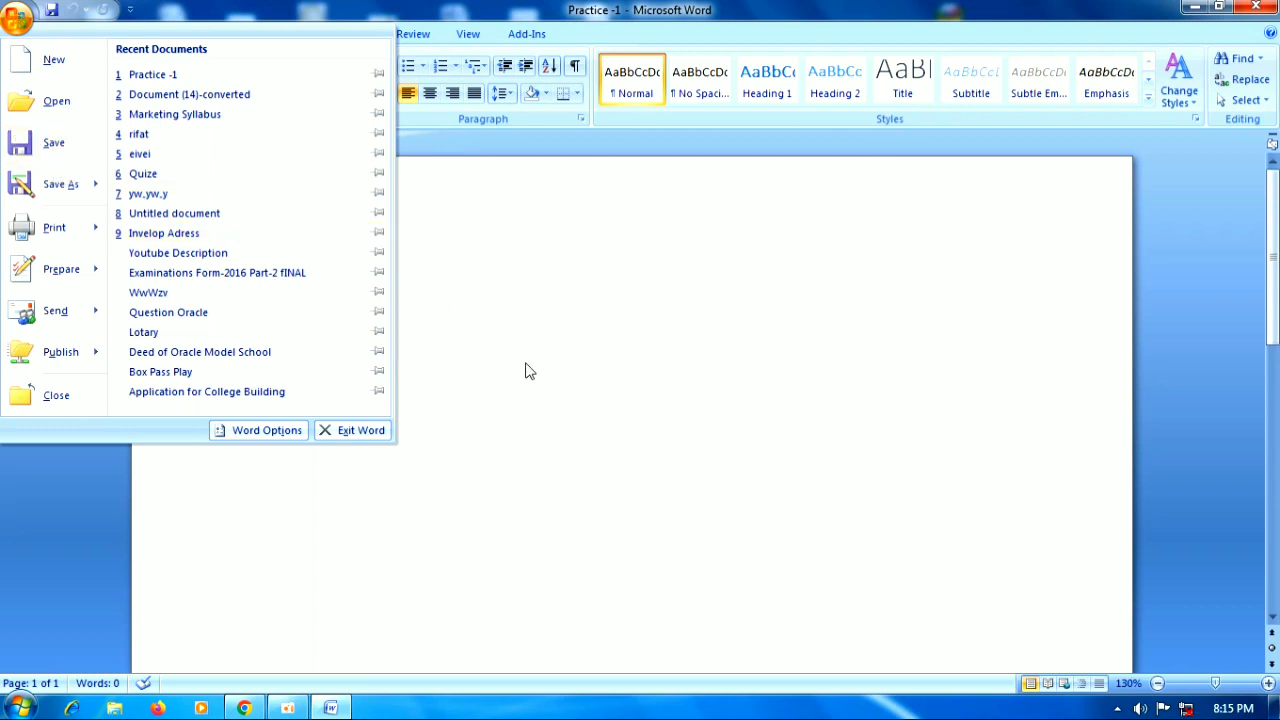
{"action": "left_click", "coordinate": [617, 386]}
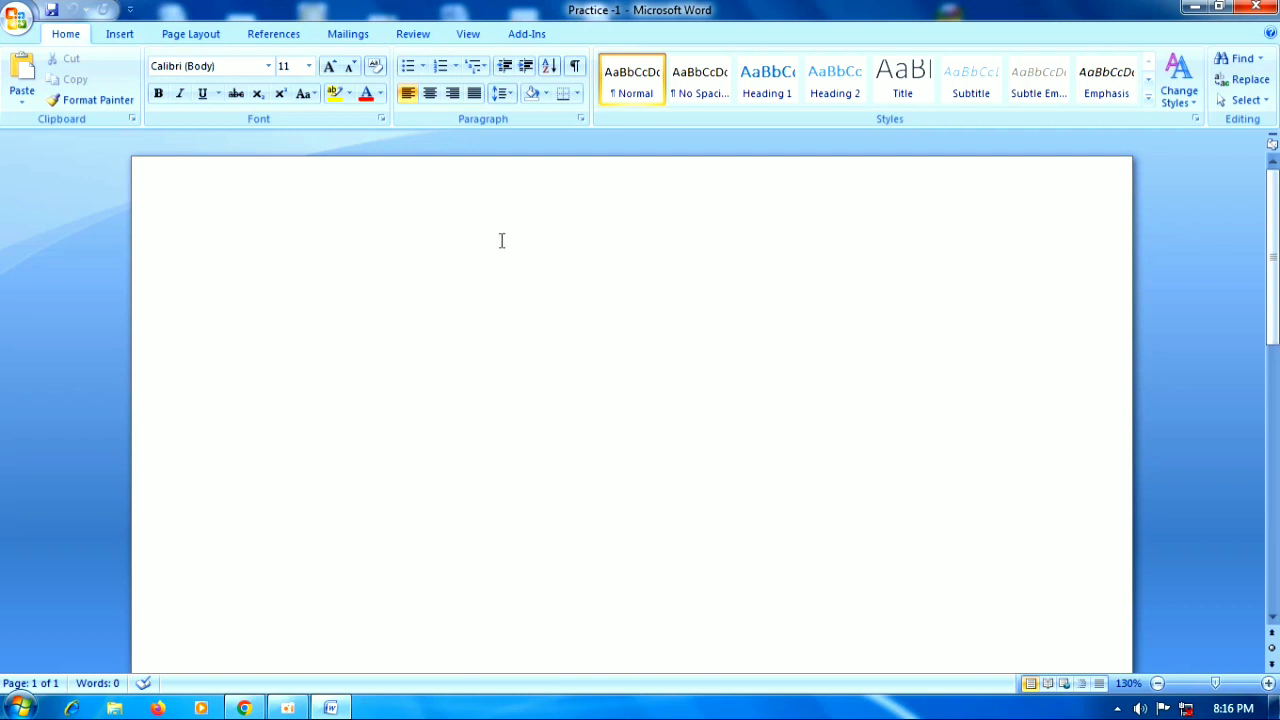
{"action": "type", "text": "The quick"}
{"action": "type", "text": "brown f"}
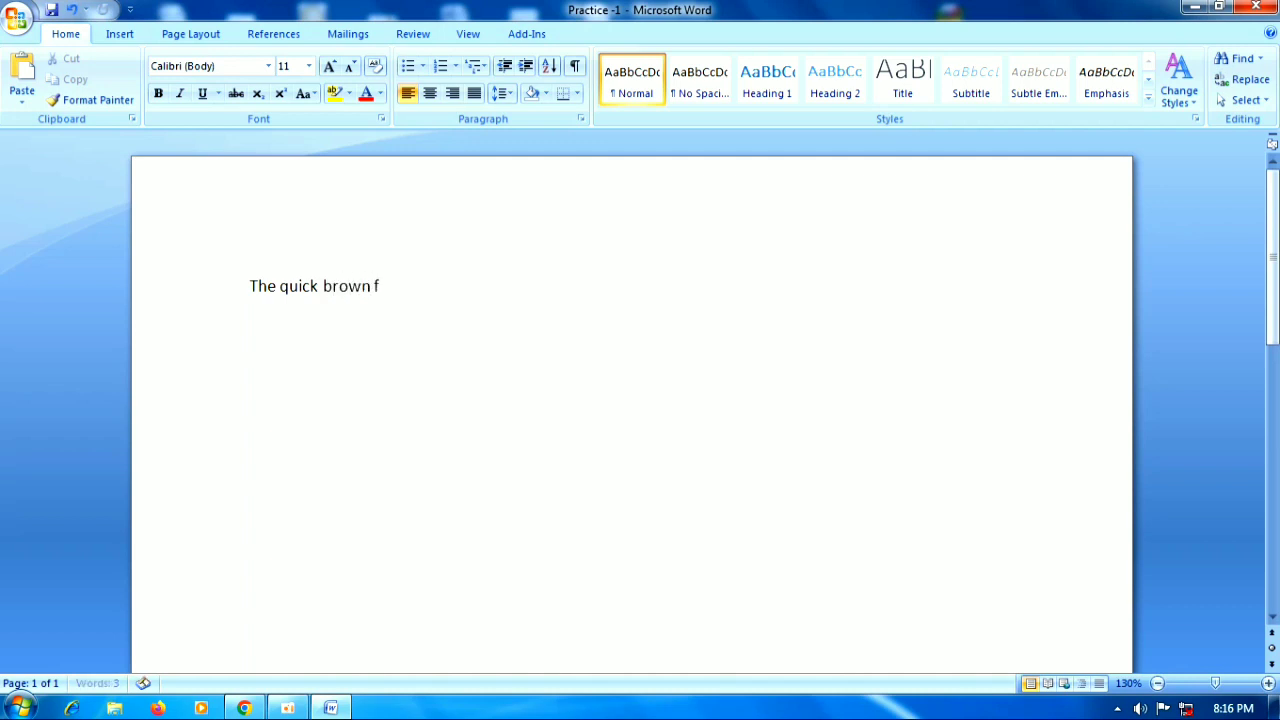
{"action": "type", "text": "ox jumps"}
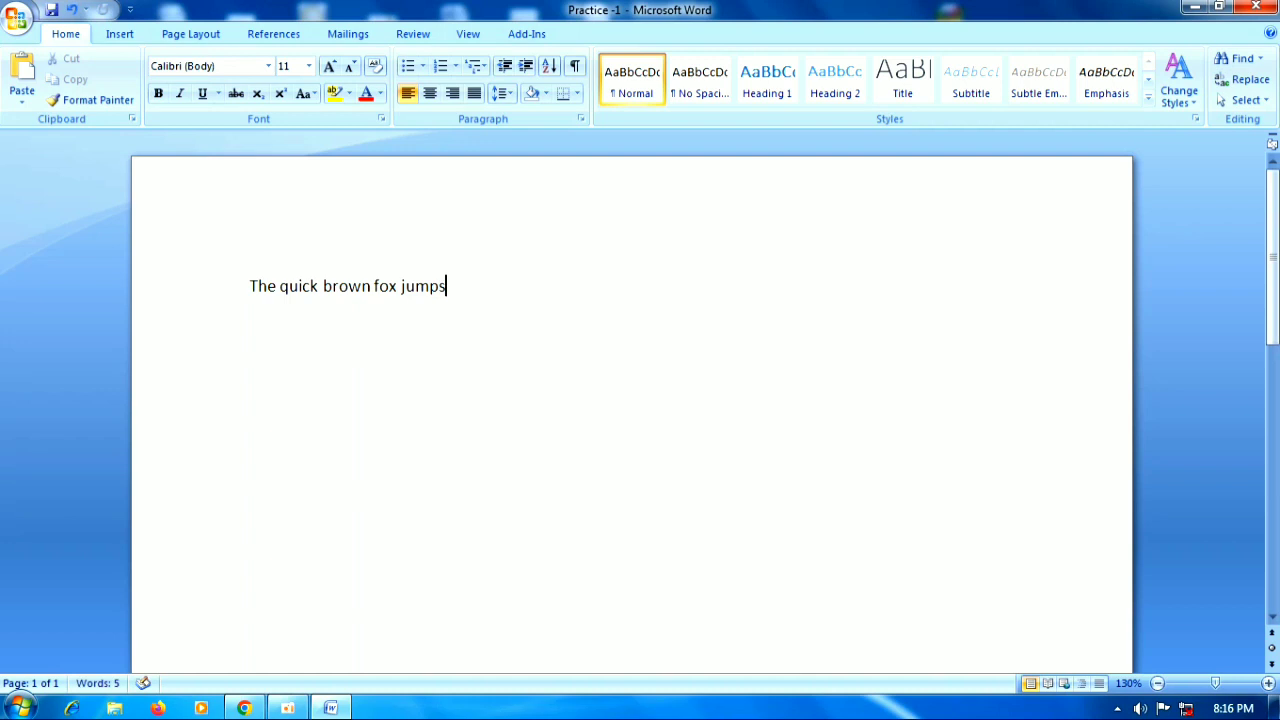
{"action": "type", "text": " over the"}
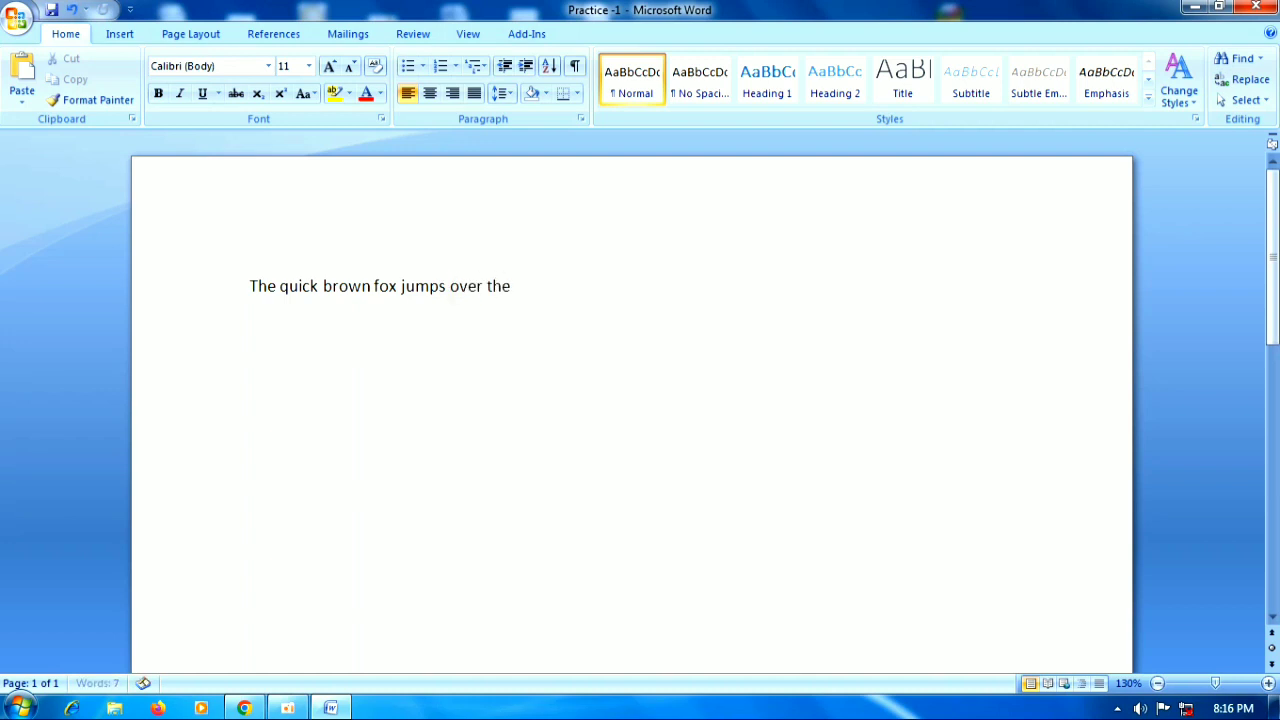
{"action": "type", "text": " lazy dog"}
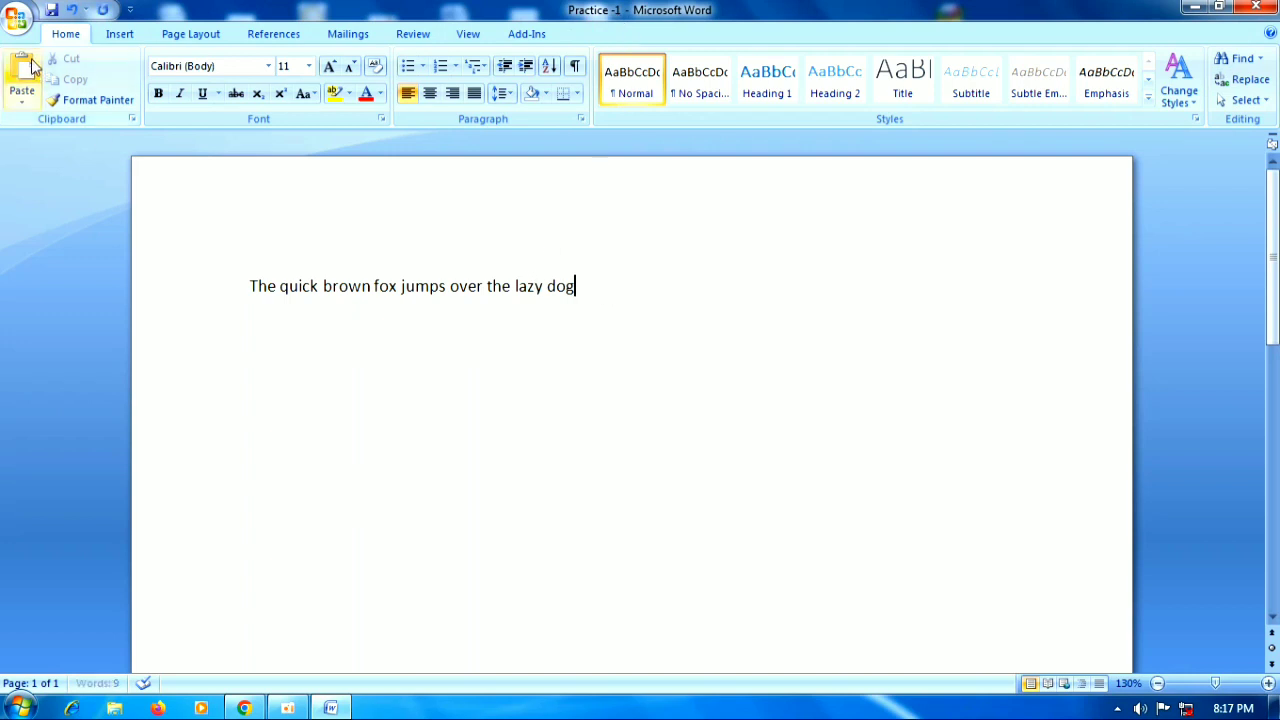
Save and close the document with its new sentence, and reopen Practice -1 from the desktop.
{"action": "left_click", "coordinate": [20, 20]}
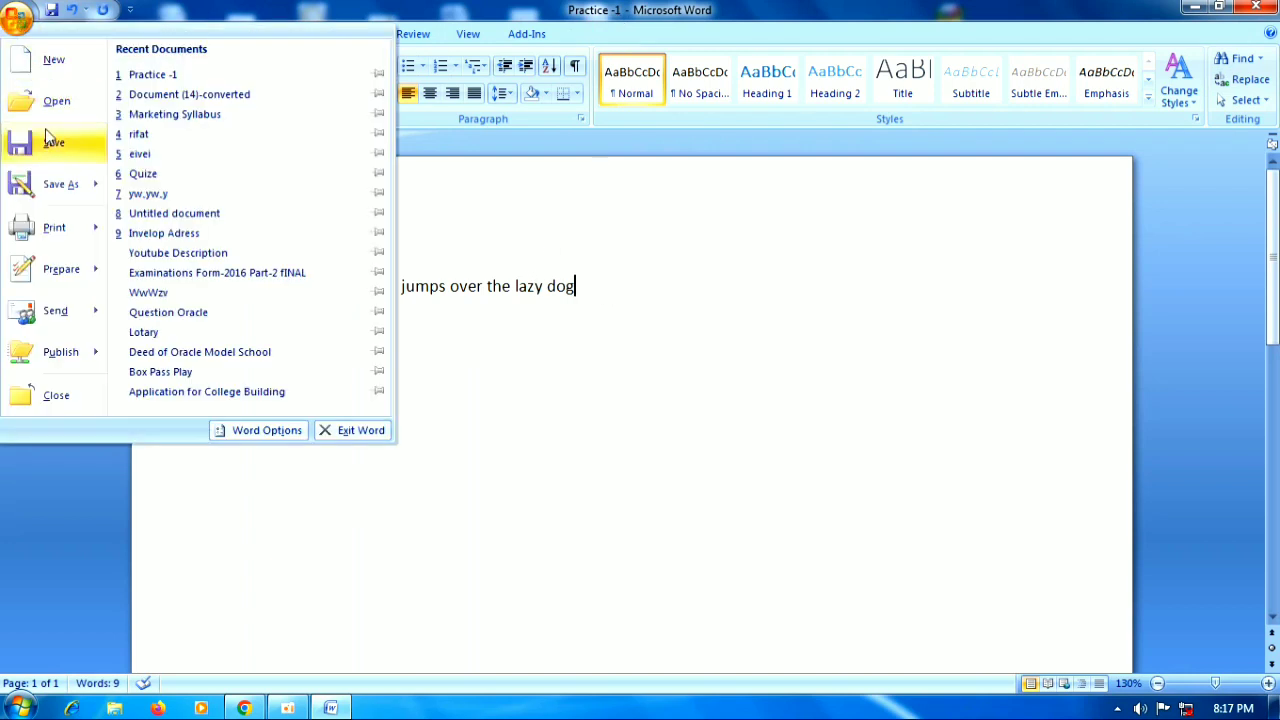
{"action": "left_click", "coordinate": [81, 160]}
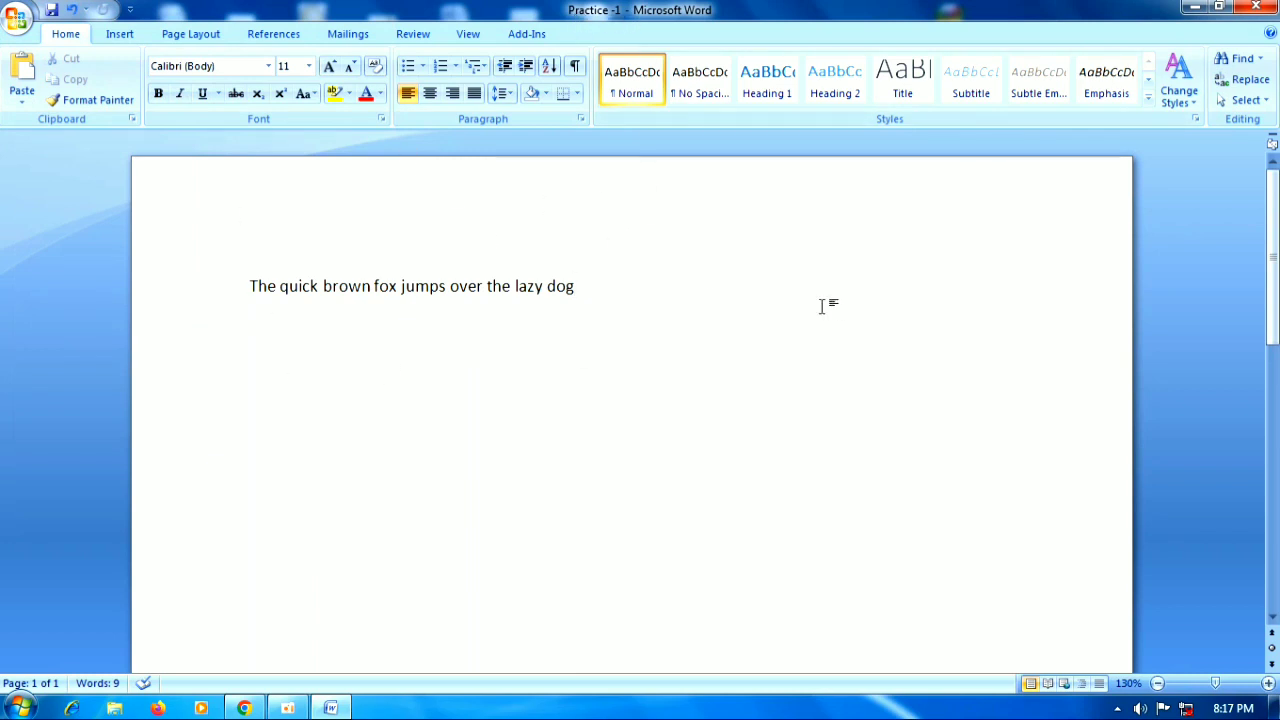
{"action": "left_click", "coordinate": [1250, 10]}
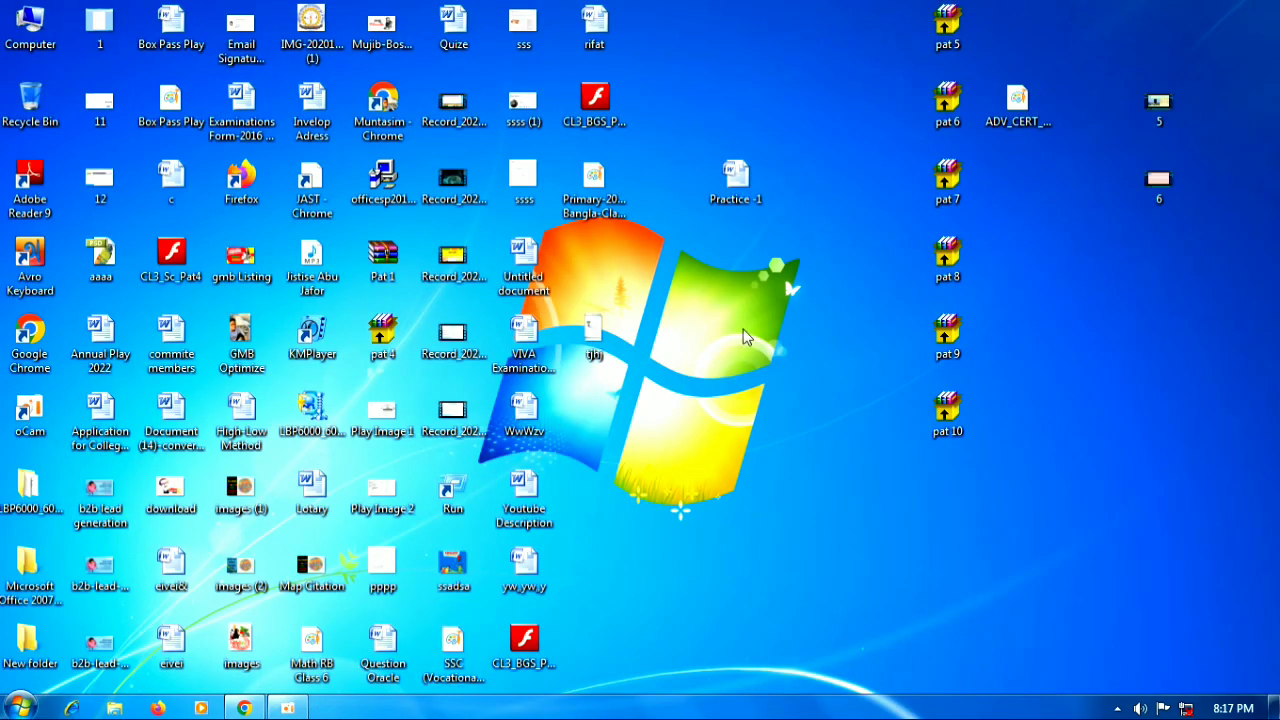
{"action": "double_click", "coordinate": [737, 182]}
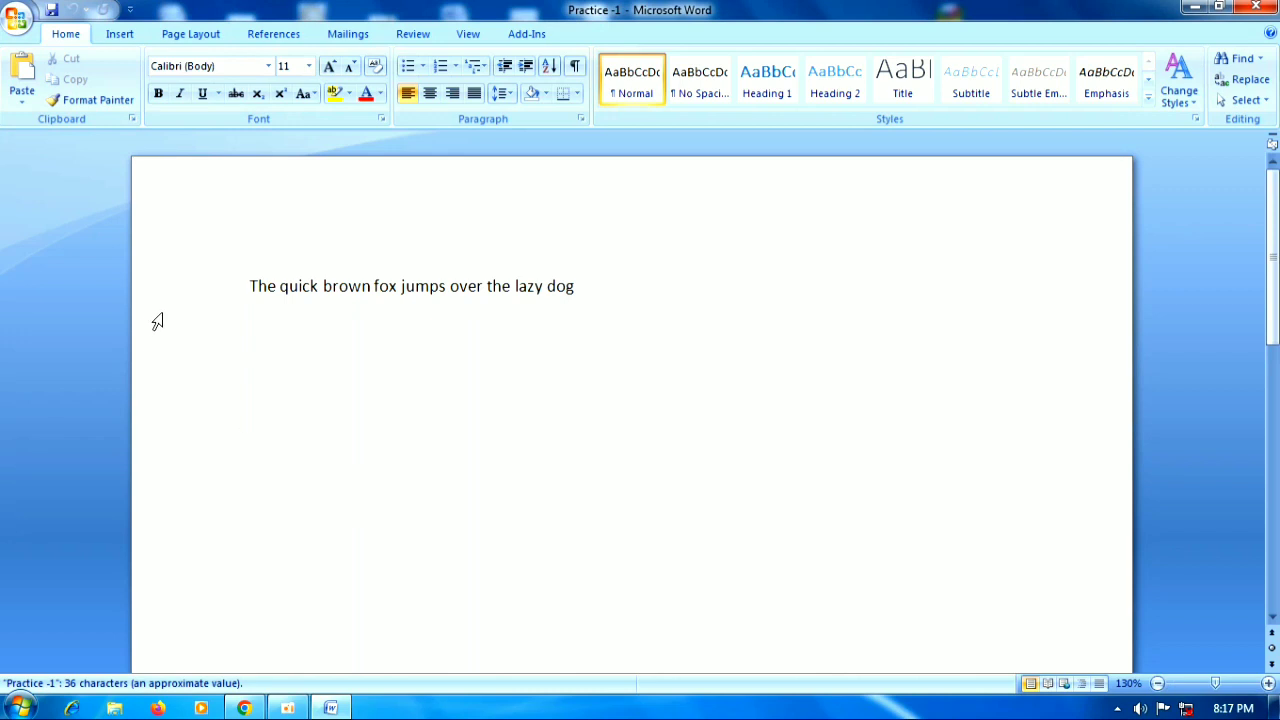
Save the reopened Practice -1 document and return to the end of its sentence.
{"action": "key", "text": "alt+f"}
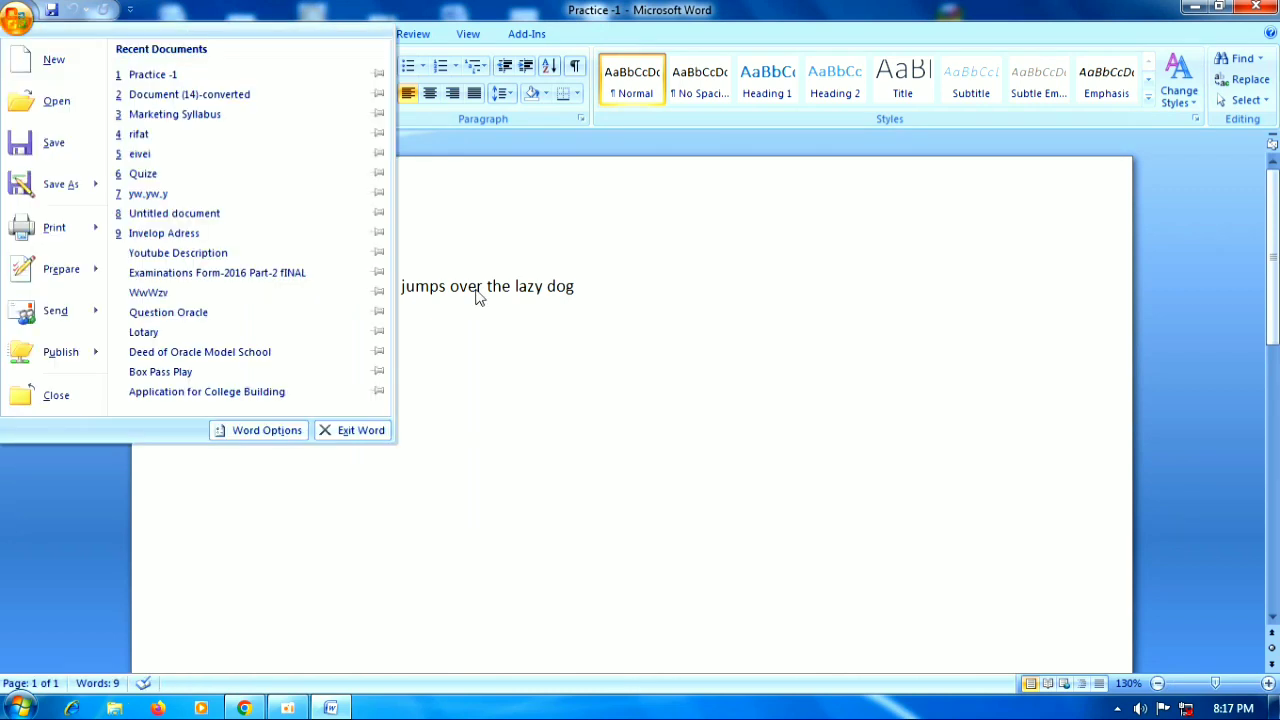
{"action": "left_click", "coordinate": [54, 145]}
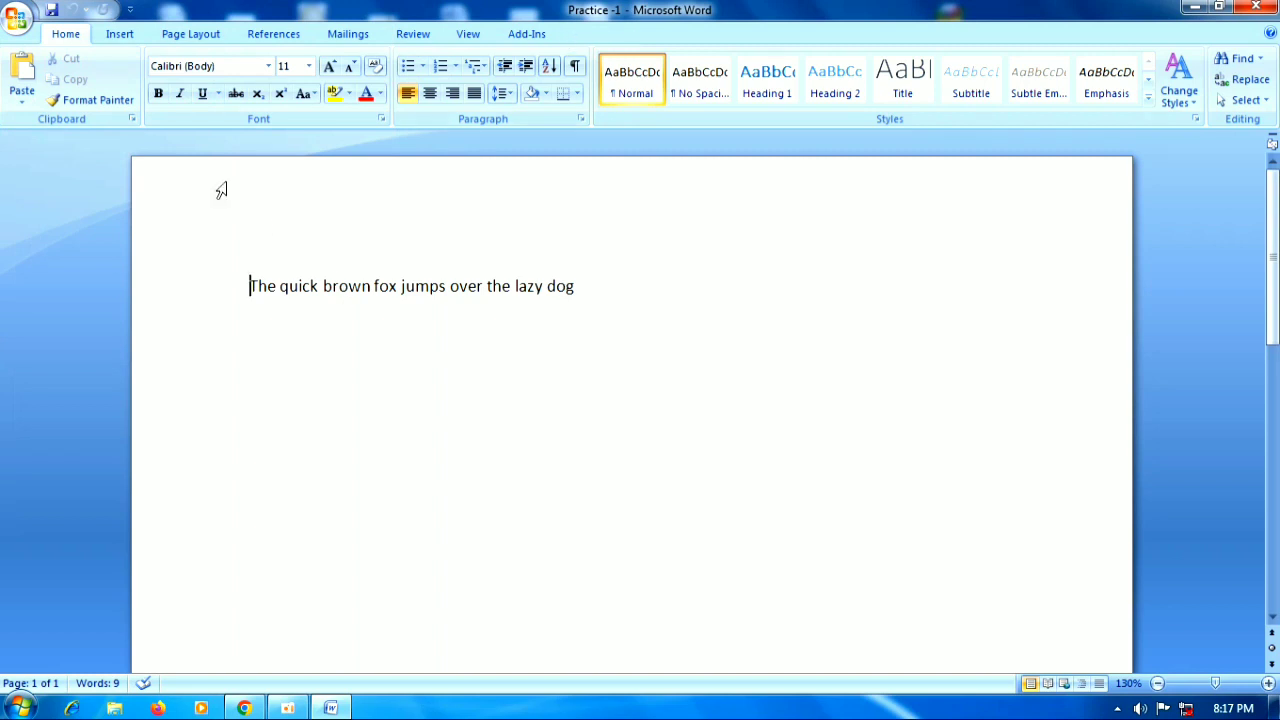
{"action": "left_click", "coordinate": [16, 19]}
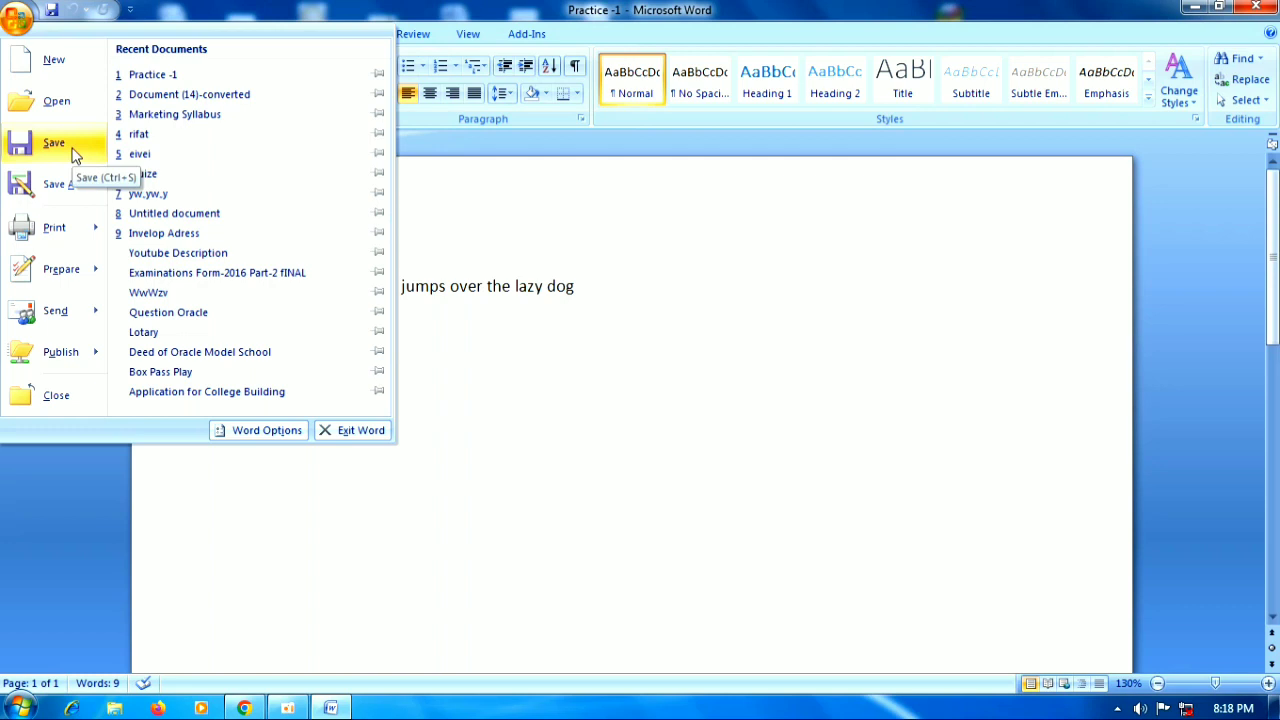
{"action": "left_click", "coordinate": [672, 258]}
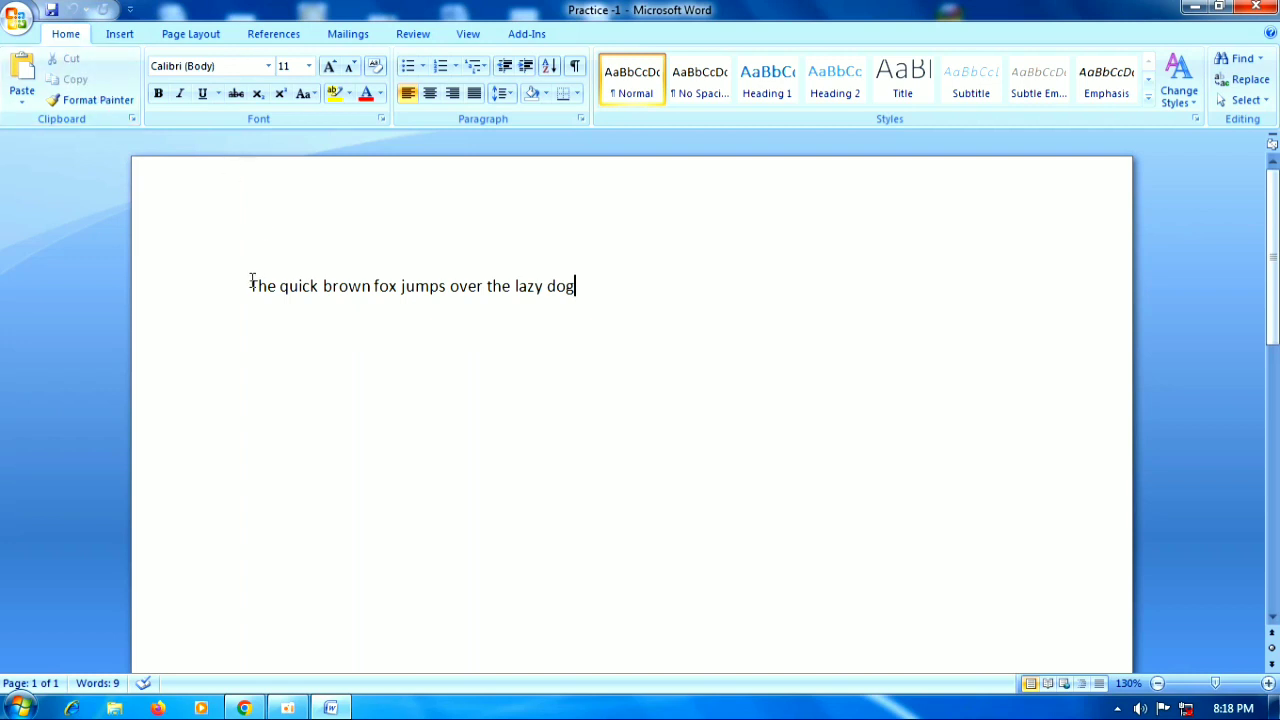
Cut the sentence "The quick brown fox jumps over the lazy dog" and paste it three lines lower on the page.
{"action": "left_click_drag", "start_coordinate": [252, 281], "coordinate": [563, 291]}
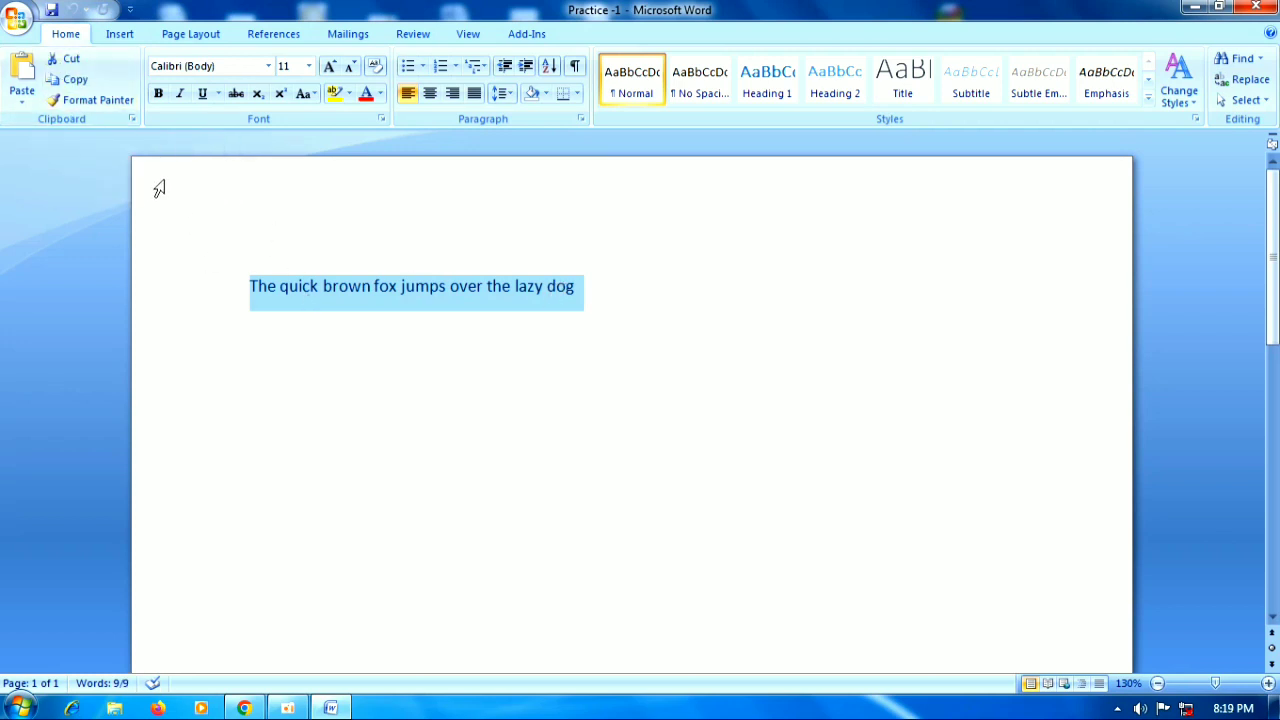
{"action": "left_click", "coordinate": [72, 60]}
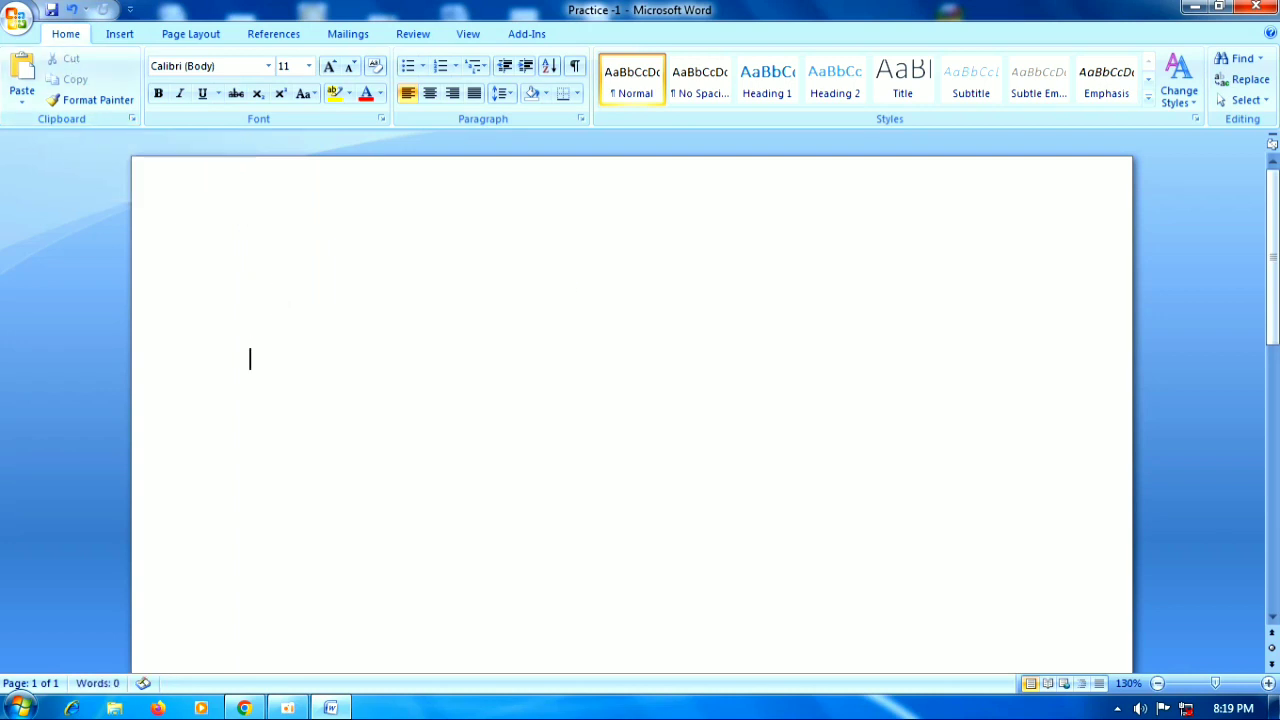
{"action": "left_click", "coordinate": [245, 395]}
{"action": "left_click", "coordinate": [25, 80]}
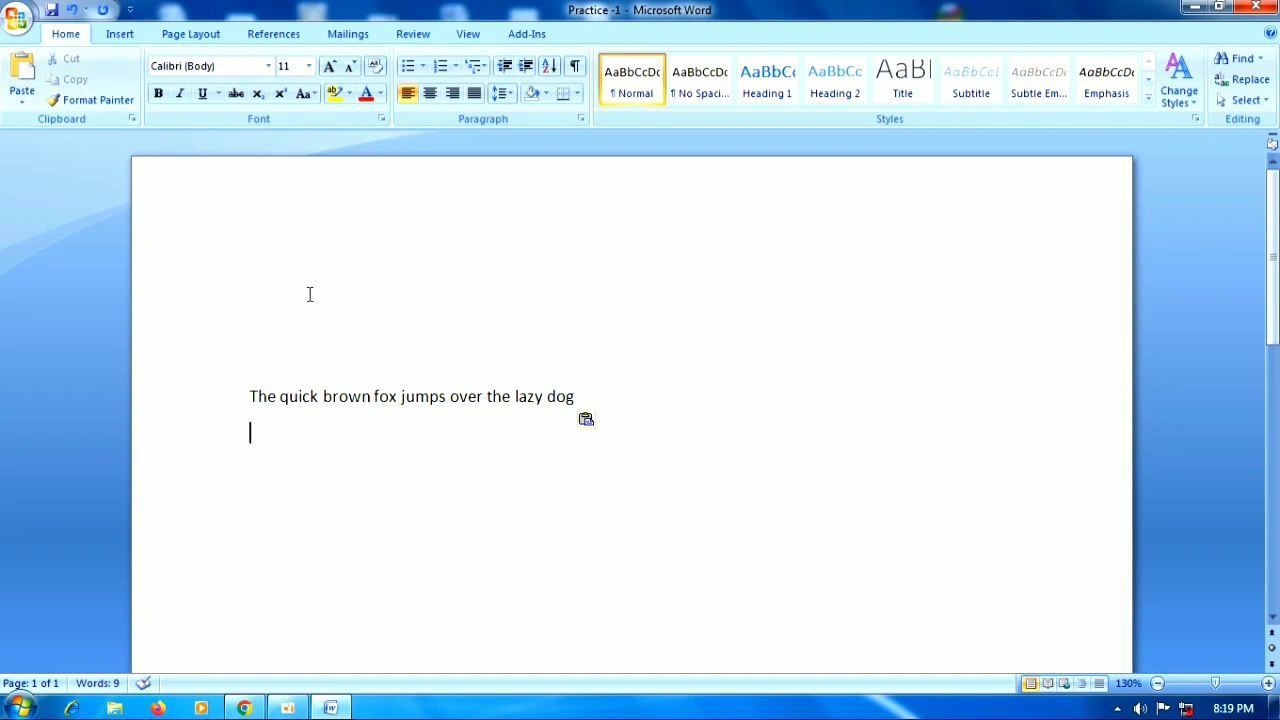
{"action": "left_click", "coordinate": [263, 265]}
{"action": "left_click_drag", "start_coordinate": [250, 398], "coordinate": [574, 399]}
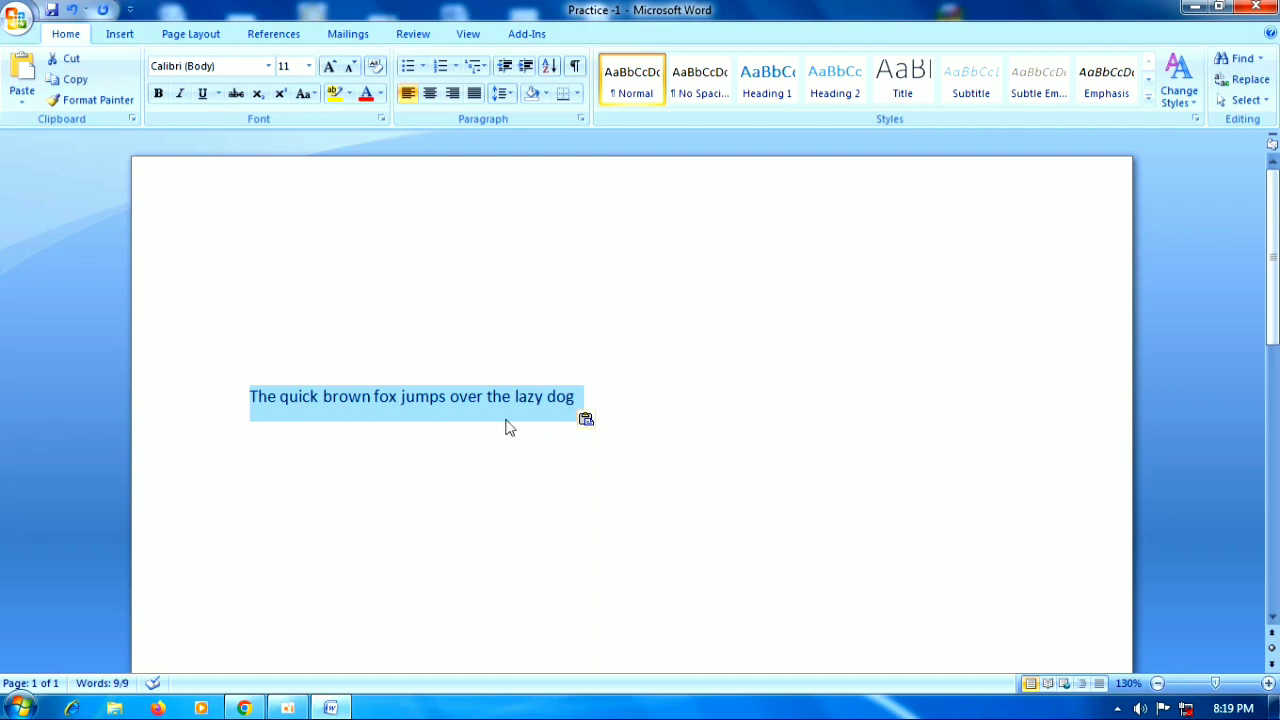
{"action": "left_click", "coordinate": [92, 100]}
{"action": "left_click", "coordinate": [455, 455]}
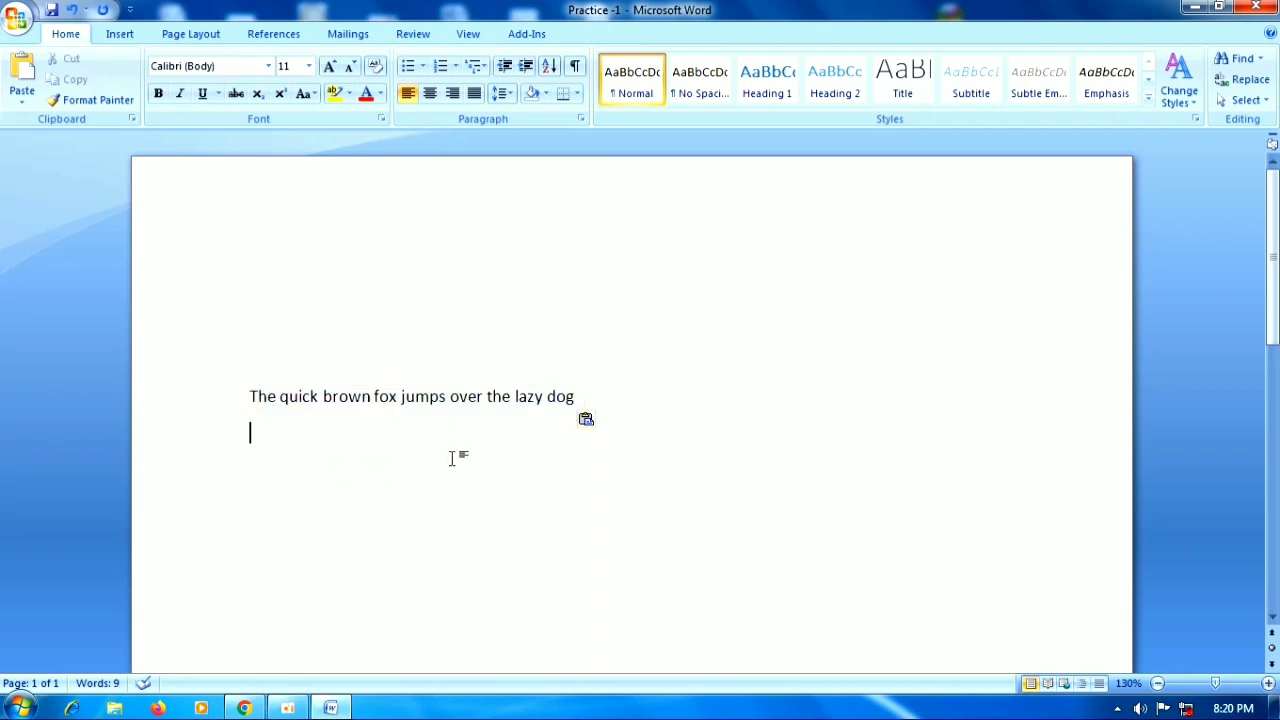
Cut the sentence again, add empty lines, and paste it four lines below its previous position.
{"action": "left_click", "coordinate": [250, 397]}
{"action": "left_click_drag", "start_coordinate": [250, 397], "coordinate": [585, 398]}
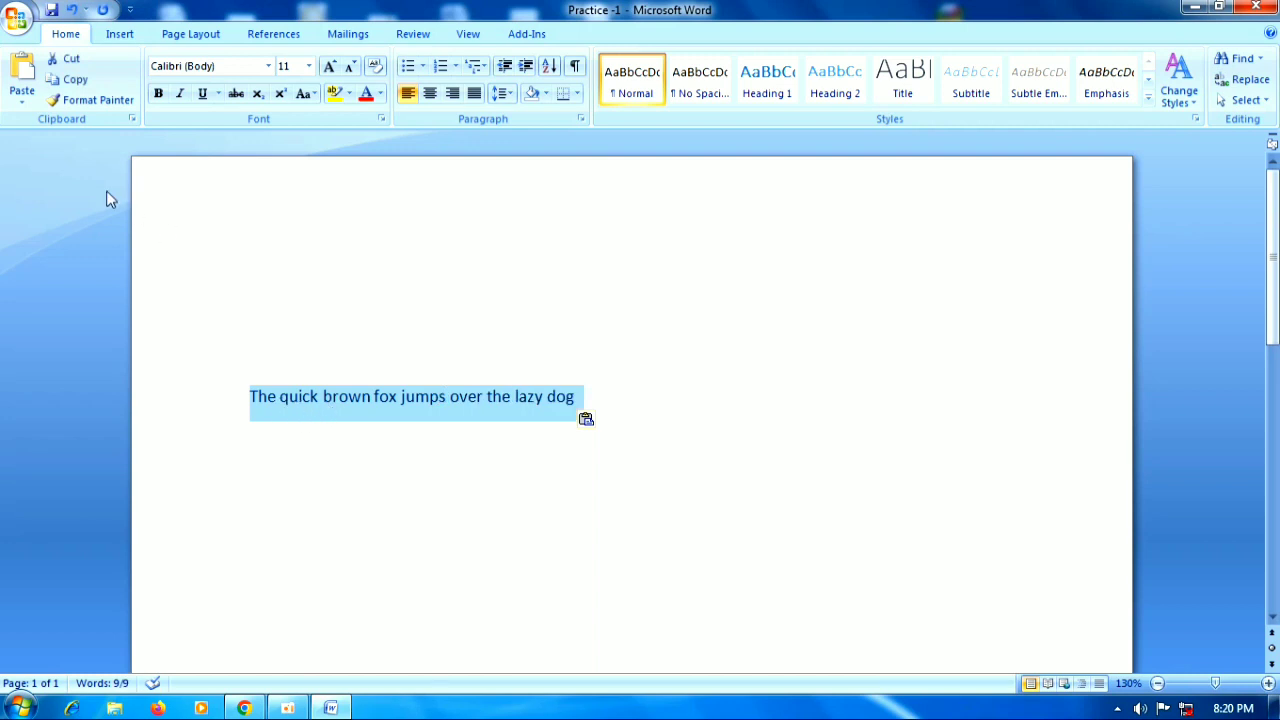
{"action": "left_click", "coordinate": [63, 64]}
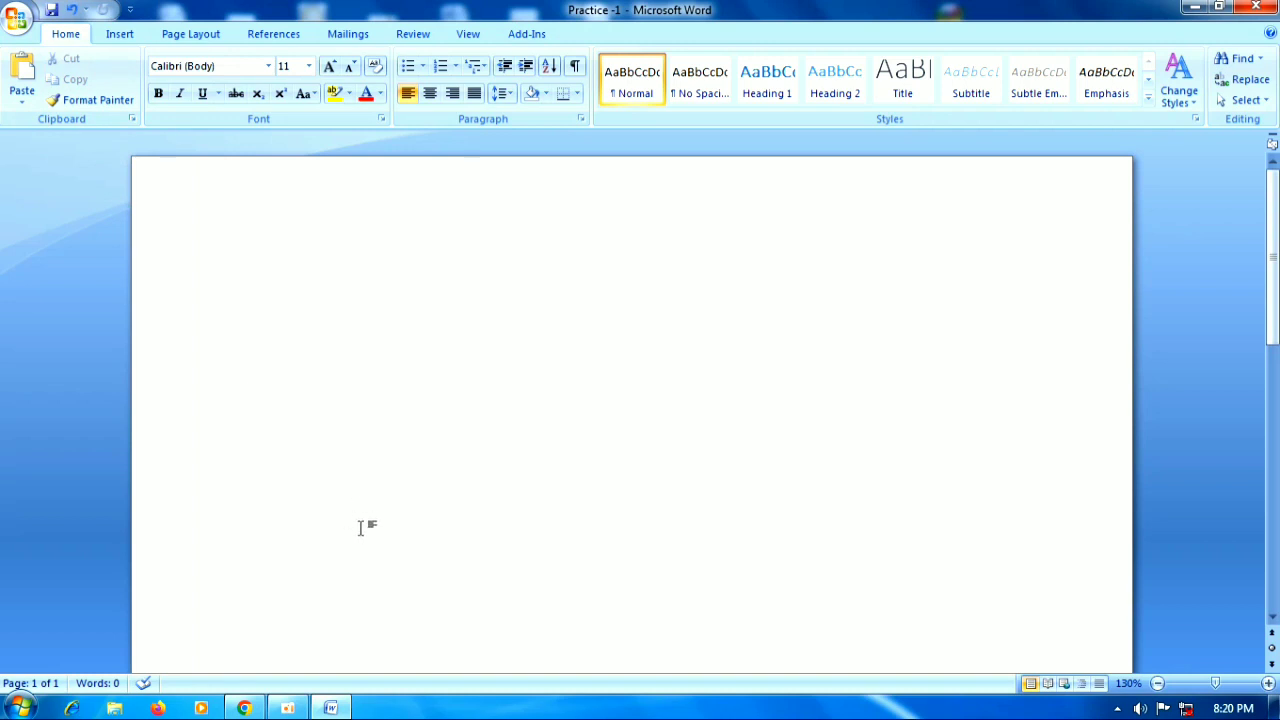
{"action": "key", "text": "Return"}
{"action": "key", "text": "Return"}
{"action": "key", "text": "Return"}
{"action": "key", "text": "Return"}
{"action": "left_click", "coordinate": [22, 78]}
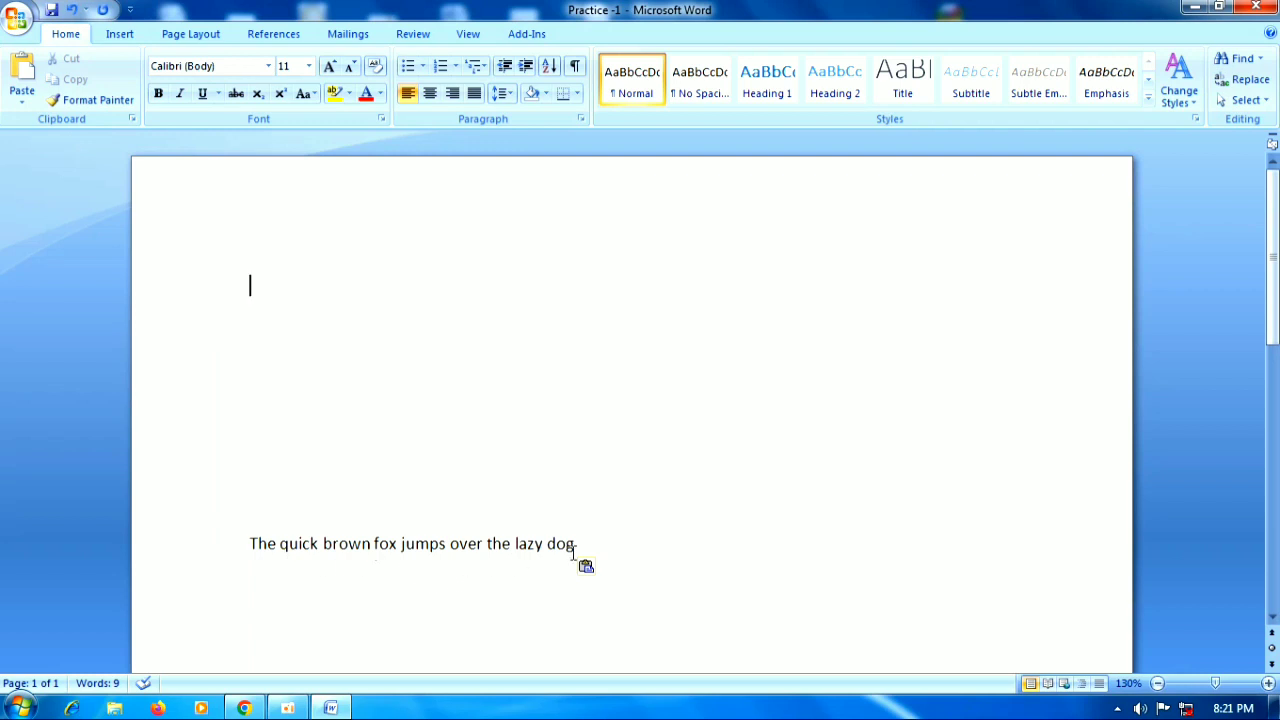
Copy the sentence "The quick brown fox jumps over the lazy dog" and paste it on the first line of the page.
{"action": "left_click_drag", "start_coordinate": [250, 543], "coordinate": [576, 550]}
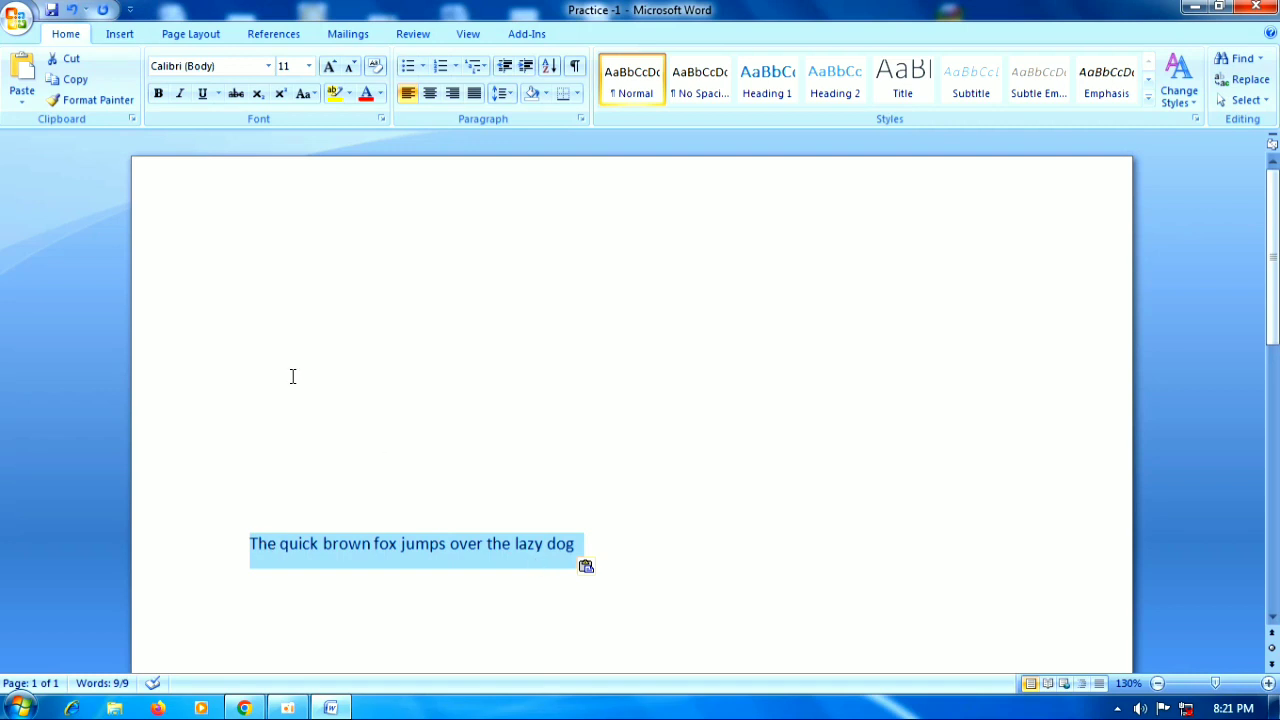
{"action": "left_click", "coordinate": [75, 84]}
{"action": "left_click", "coordinate": [254, 284]}
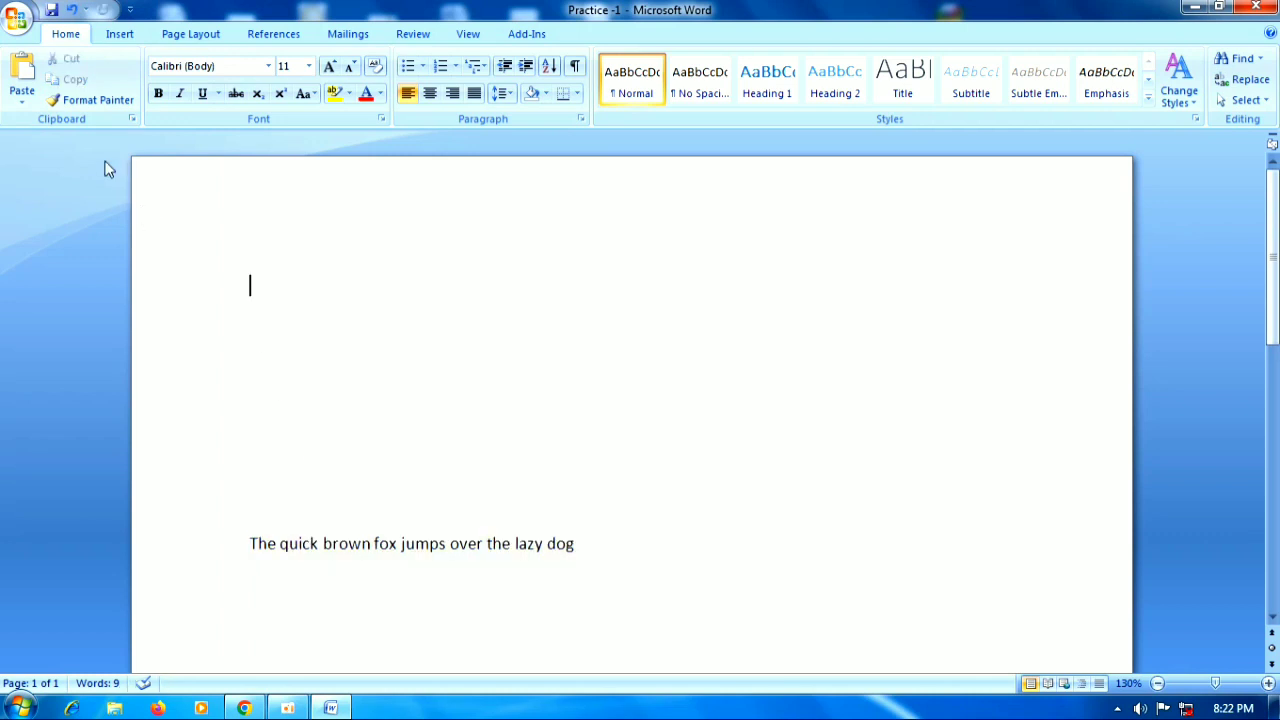
{"action": "left_click", "coordinate": [23, 75]}
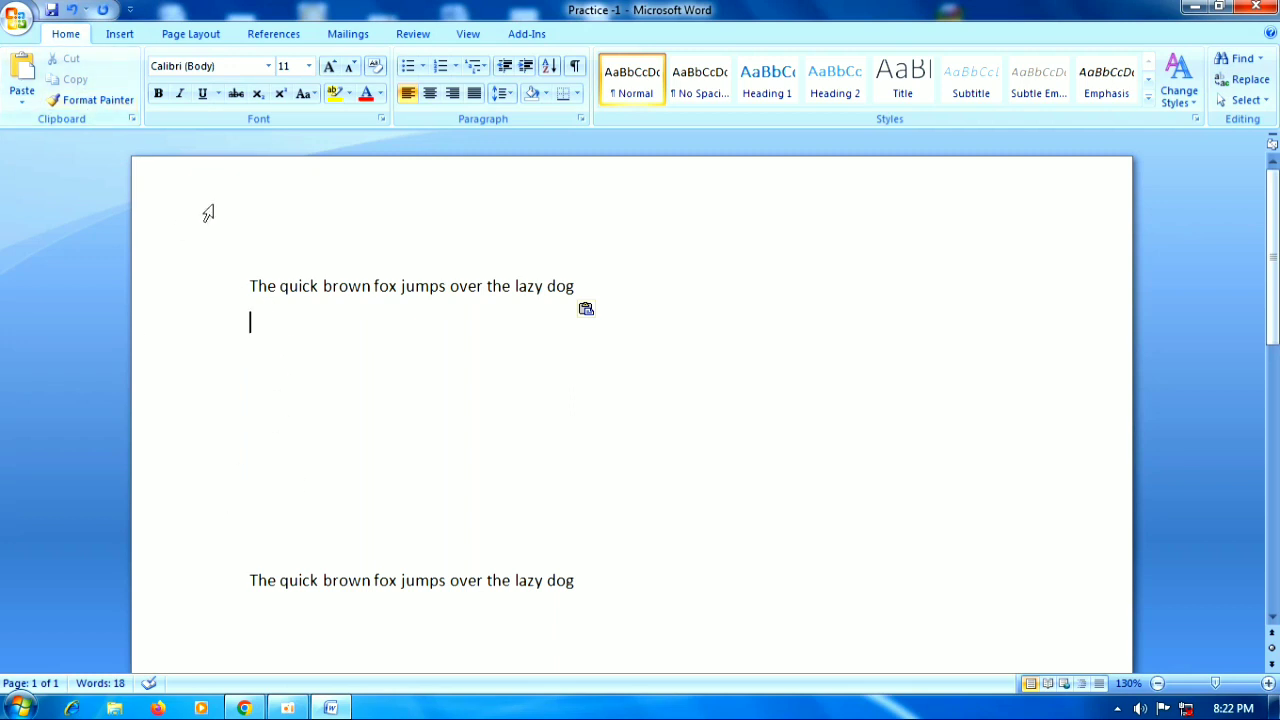
Cut the sentence on the first line and paste it three lines lower, above the other copy.
{"action": "left_click_drag", "start_coordinate": [250, 287], "coordinate": [568, 298]}
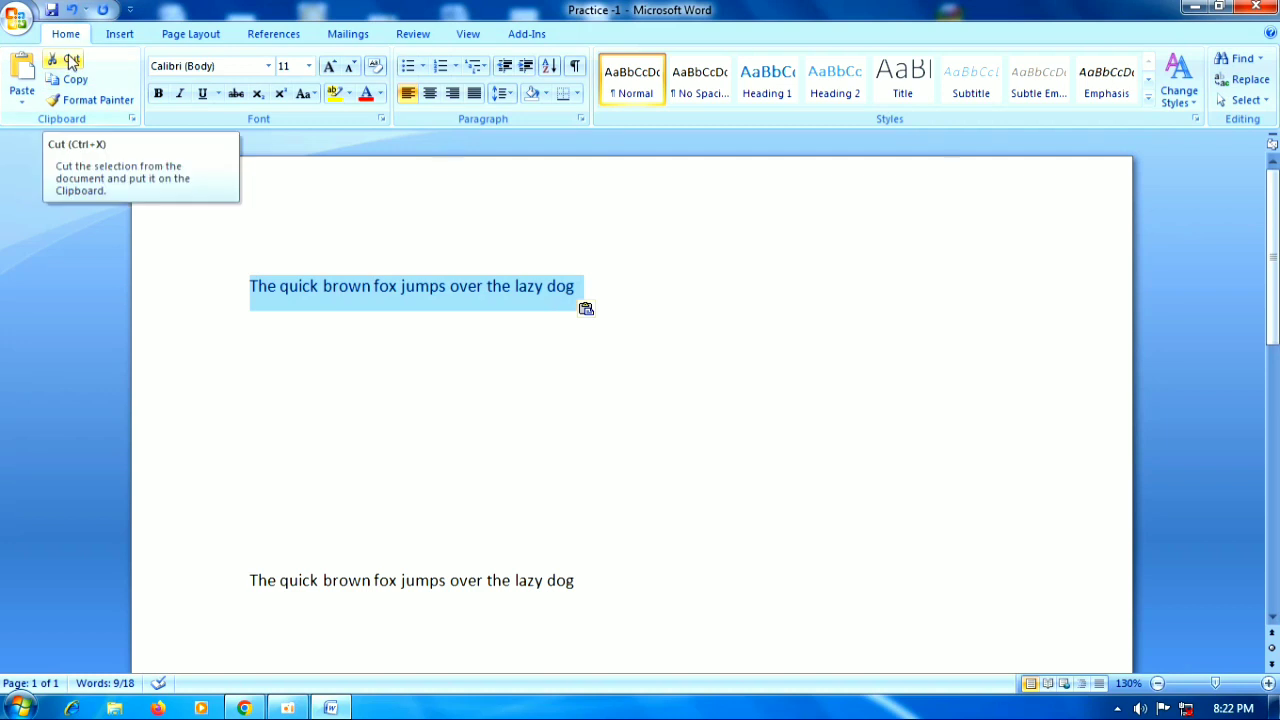
{"action": "left_click", "coordinate": [72, 62]}
{"action": "left_click", "coordinate": [263, 397]}
{"action": "left_click", "coordinate": [22, 78]}
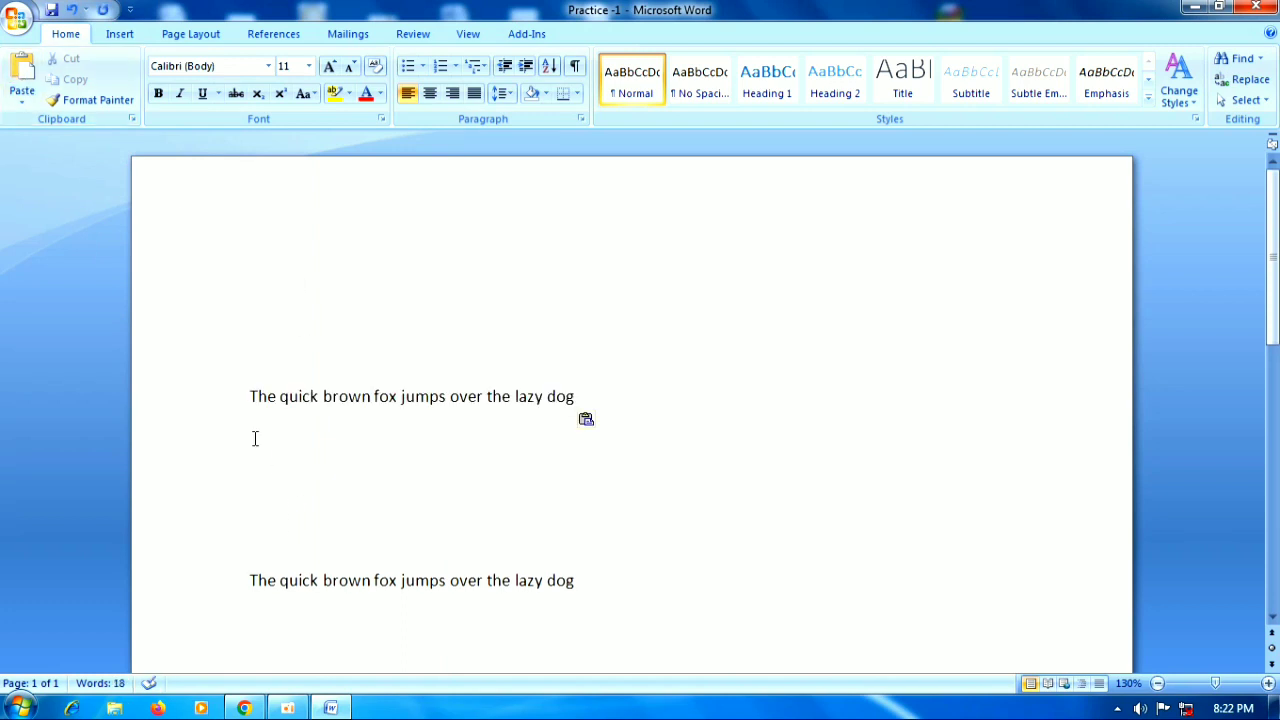
Copy the upper sentence and paste it twice in the empty lines between the two existing copies.
{"action": "triple_click", "coordinate": [251, 397]}
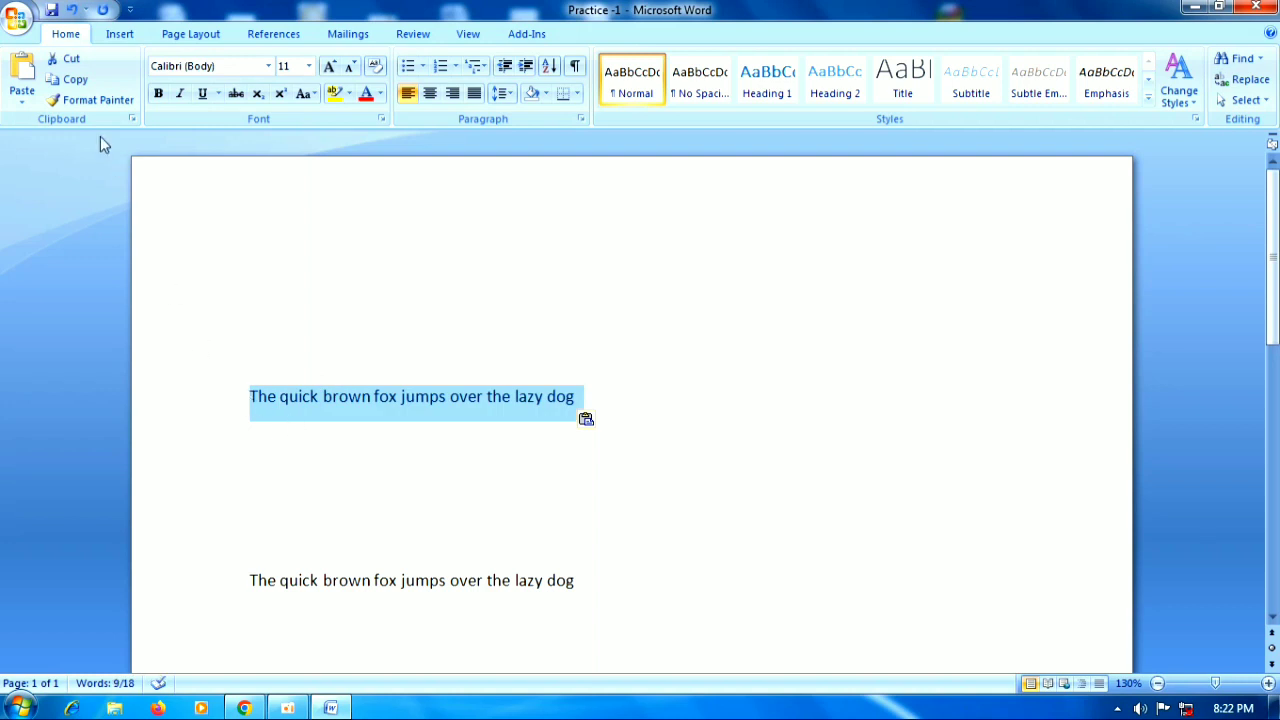
{"action": "left_click", "coordinate": [72, 84]}
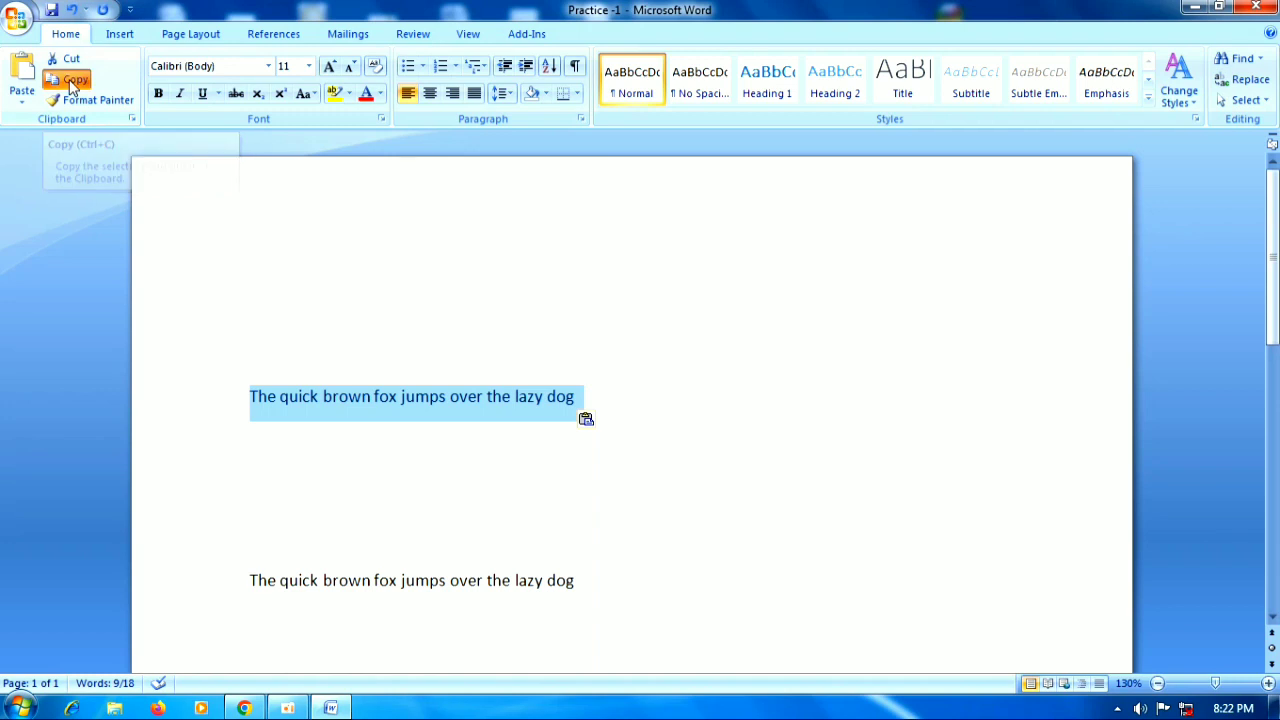
{"action": "left_click", "coordinate": [305, 490]}
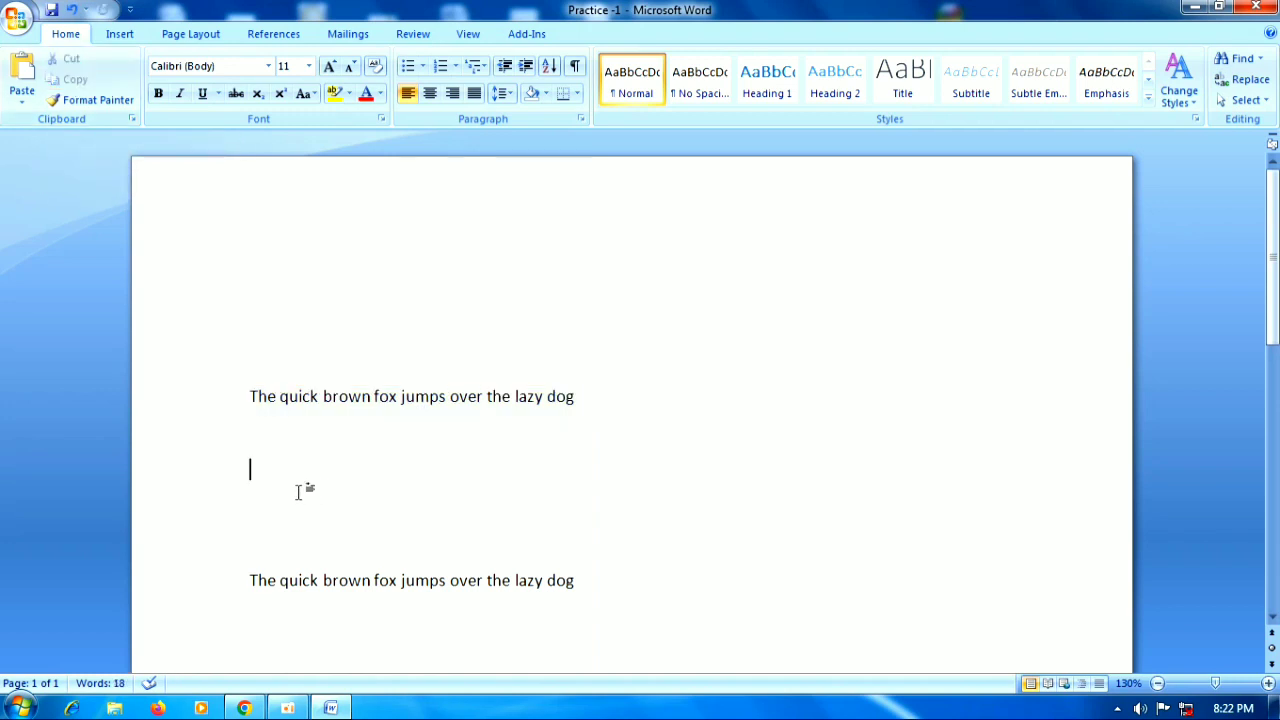
{"action": "left_click", "coordinate": [22, 76]}
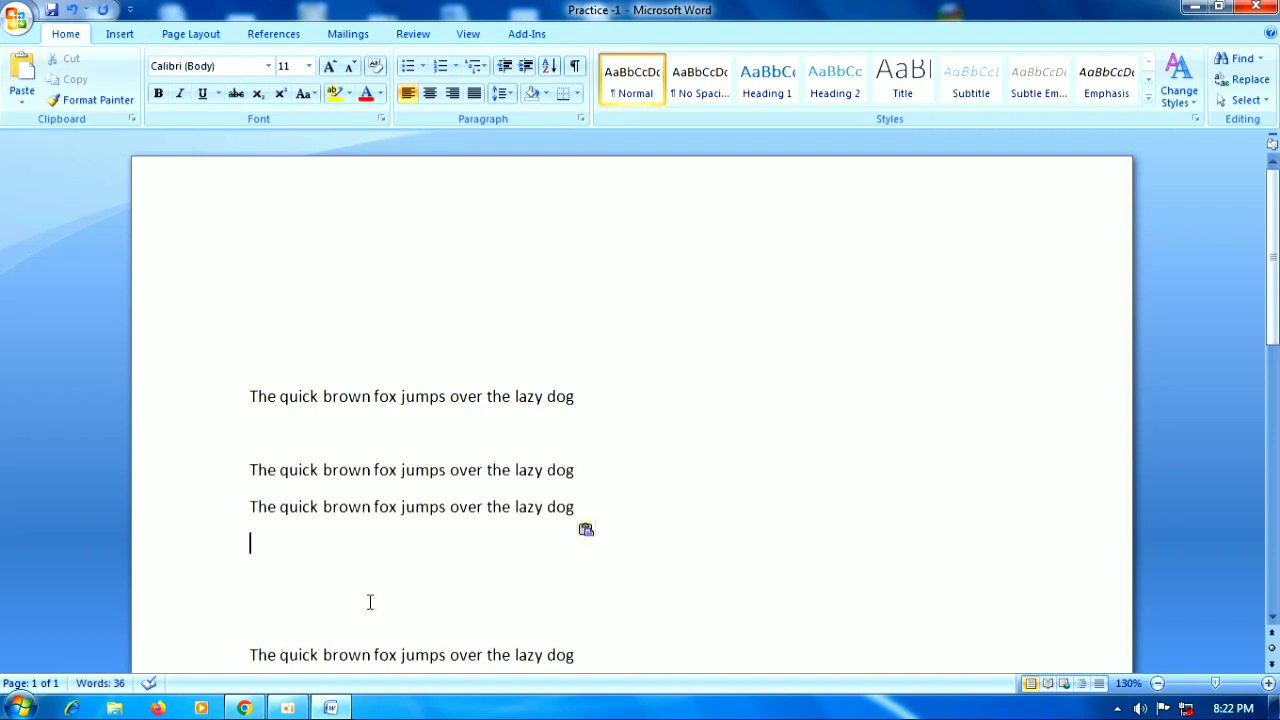
Undo the pasting and moving of the sentence copies, back to the single original sentence.
{"action": "key", "text": "ctrl+z"}
{"action": "key", "text": "ctrl+z"}
{"action": "key", "text": "ctrl+z"}
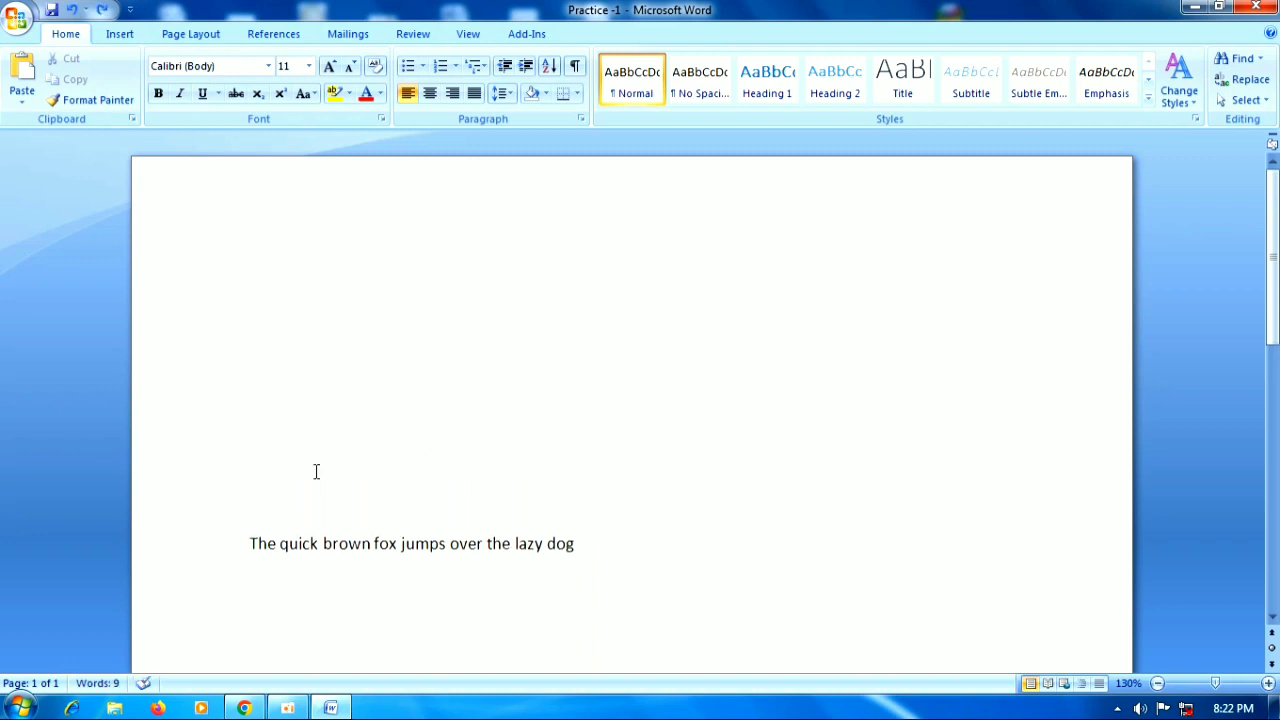
Delete three empty lines above the sentence to move it up the page.
{"action": "key", "text": "Delete"}
{"action": "key", "text": "Delete"}
{"action": "key", "text": "Delete"}
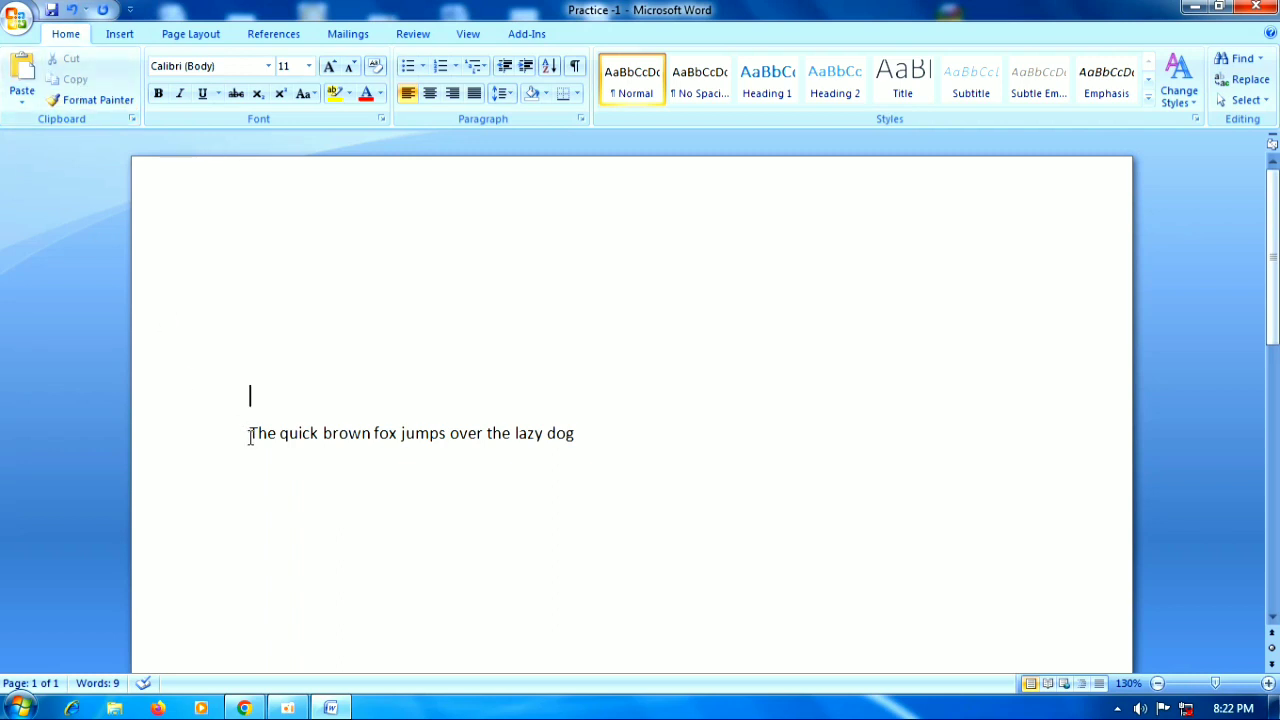
Practise selecting the whole sentence from its first to its last word, and clear the selection.
{"action": "left_click_drag", "start_coordinate": [250, 433], "coordinate": [573, 440]}
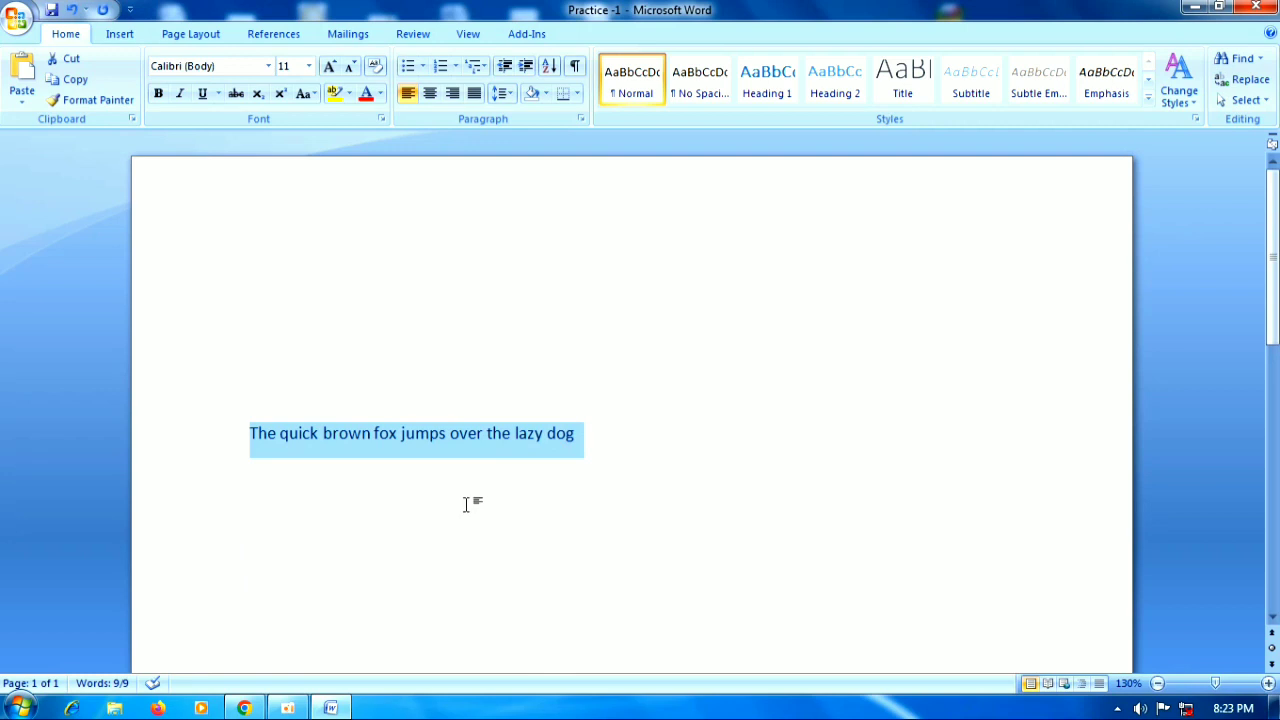
{"action": "left_click", "coordinate": [251, 436]}
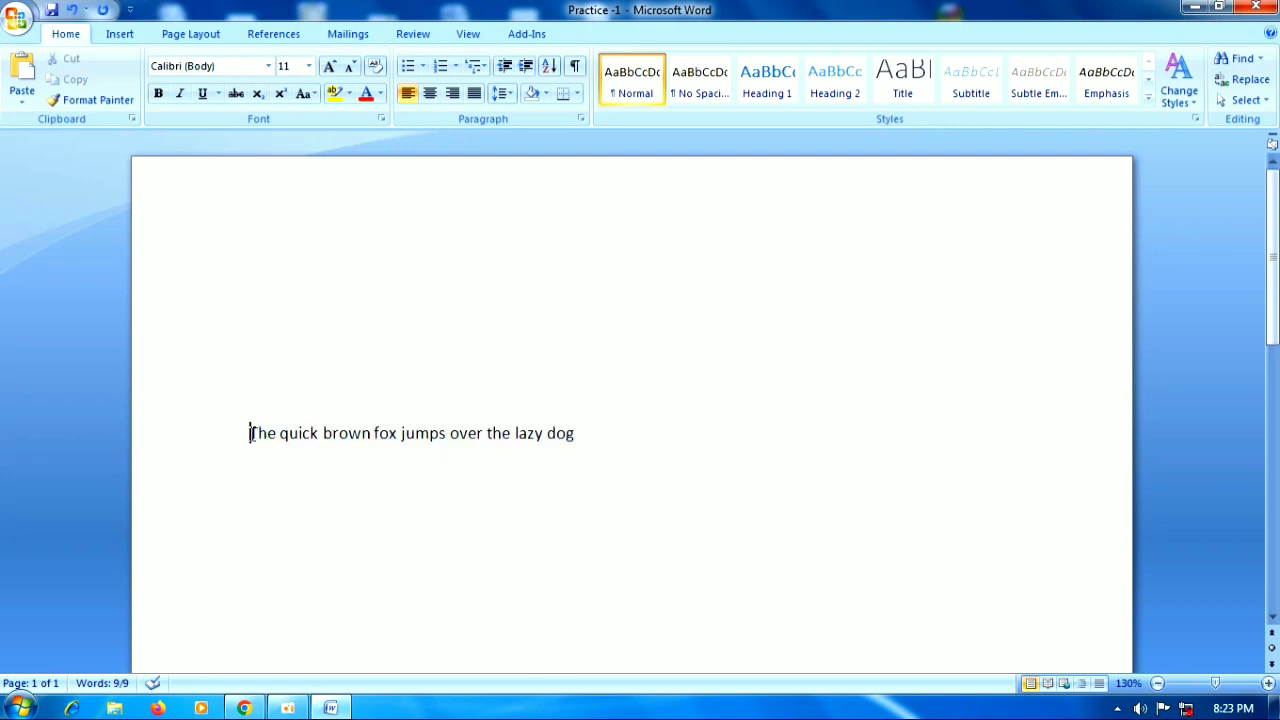
{"action": "double_click", "coordinate": [251, 433]}
{"action": "left_click_drag", "start_coordinate": [253, 433], "coordinate": [566, 440]}
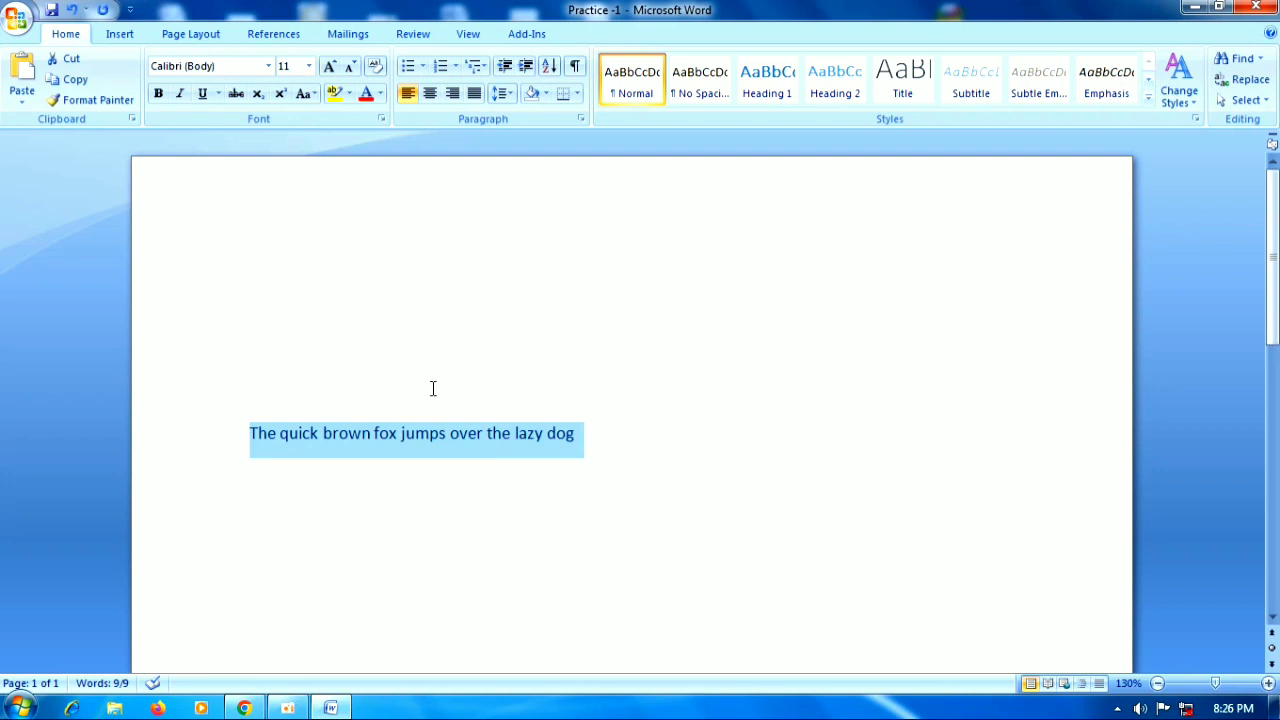
{"action": "left_click", "coordinate": [597, 448]}
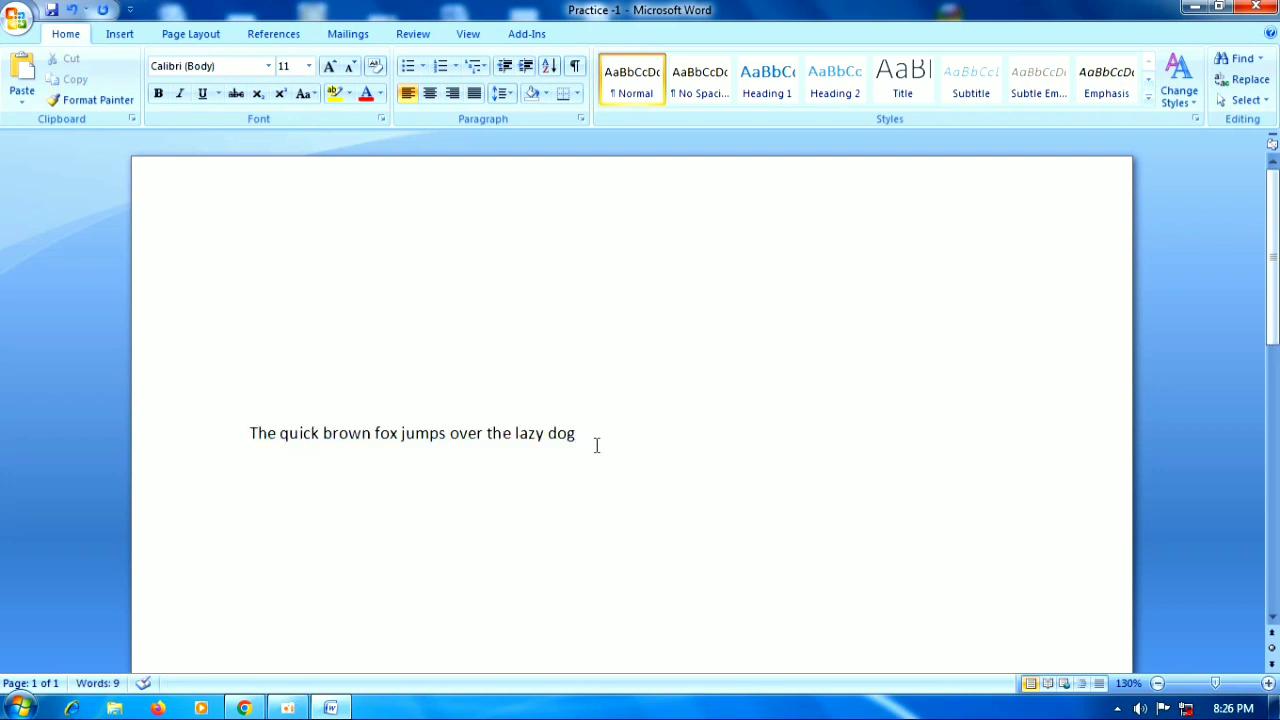